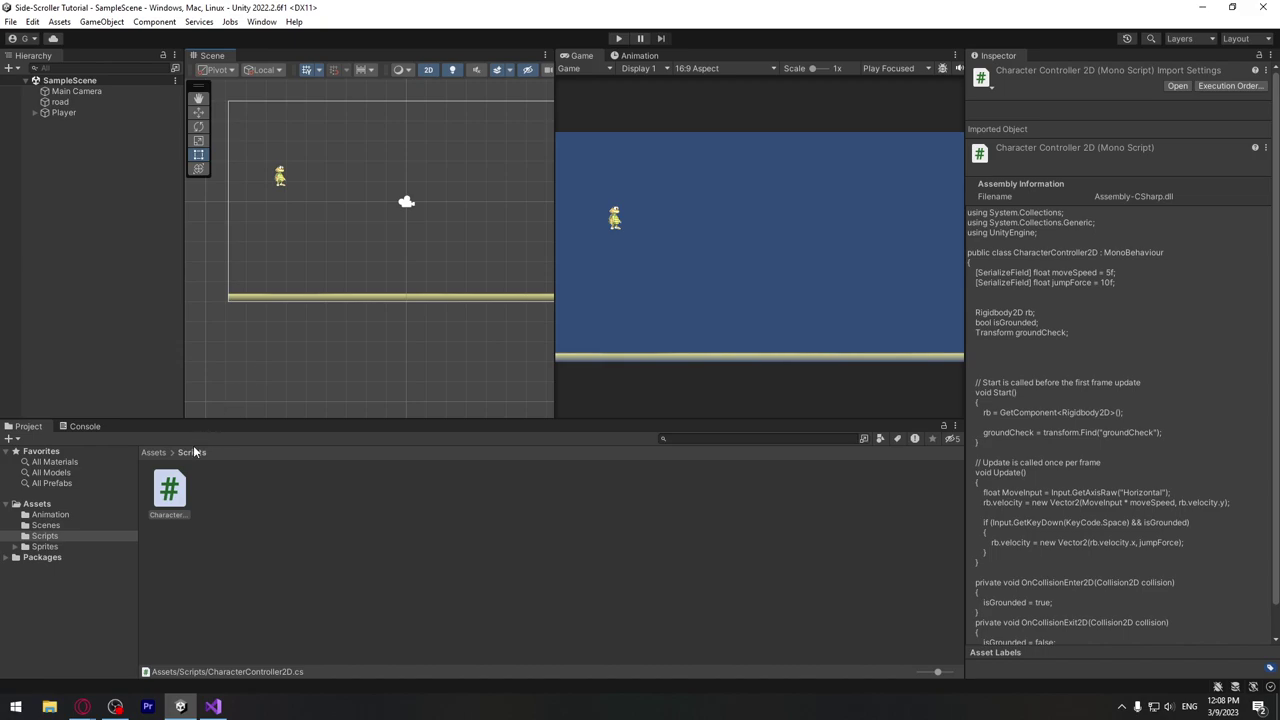
Set the turtle_right texture in the Sprites folder to Multiple sprite mode, apply the change, and open it in the Sprite Editor
click(153, 453)
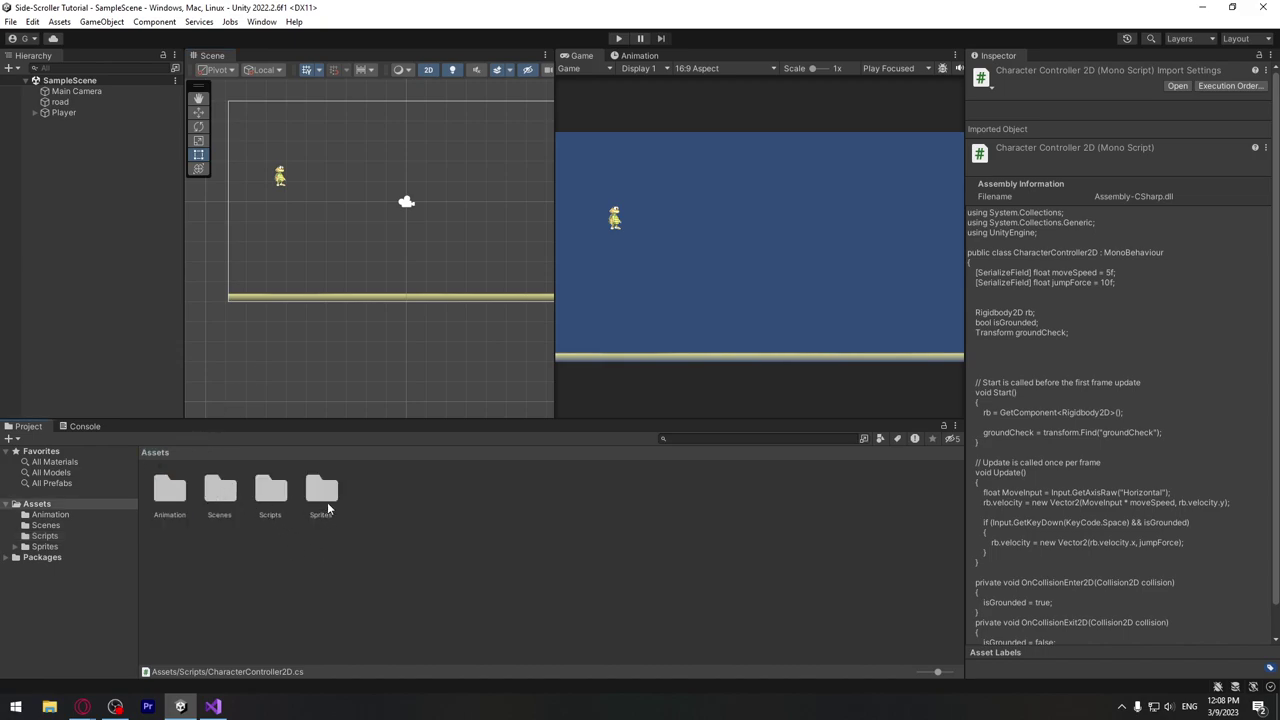
double_click(328, 508)
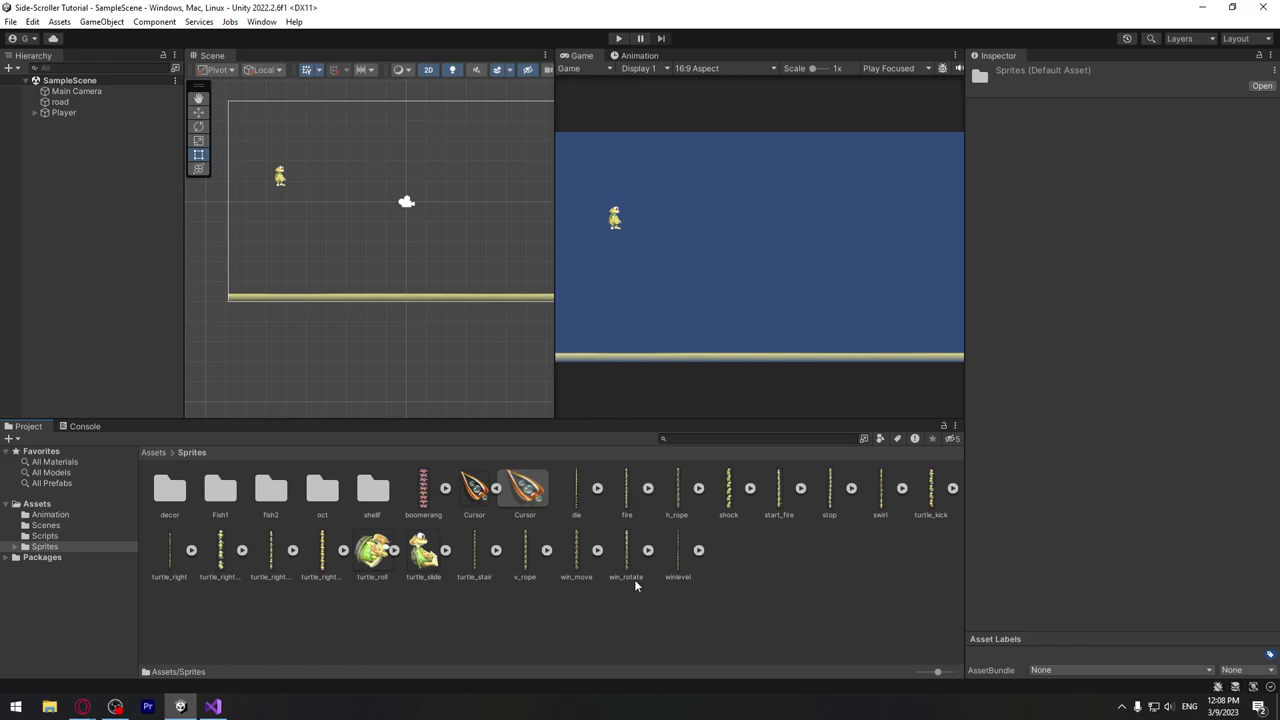
click(169, 555)
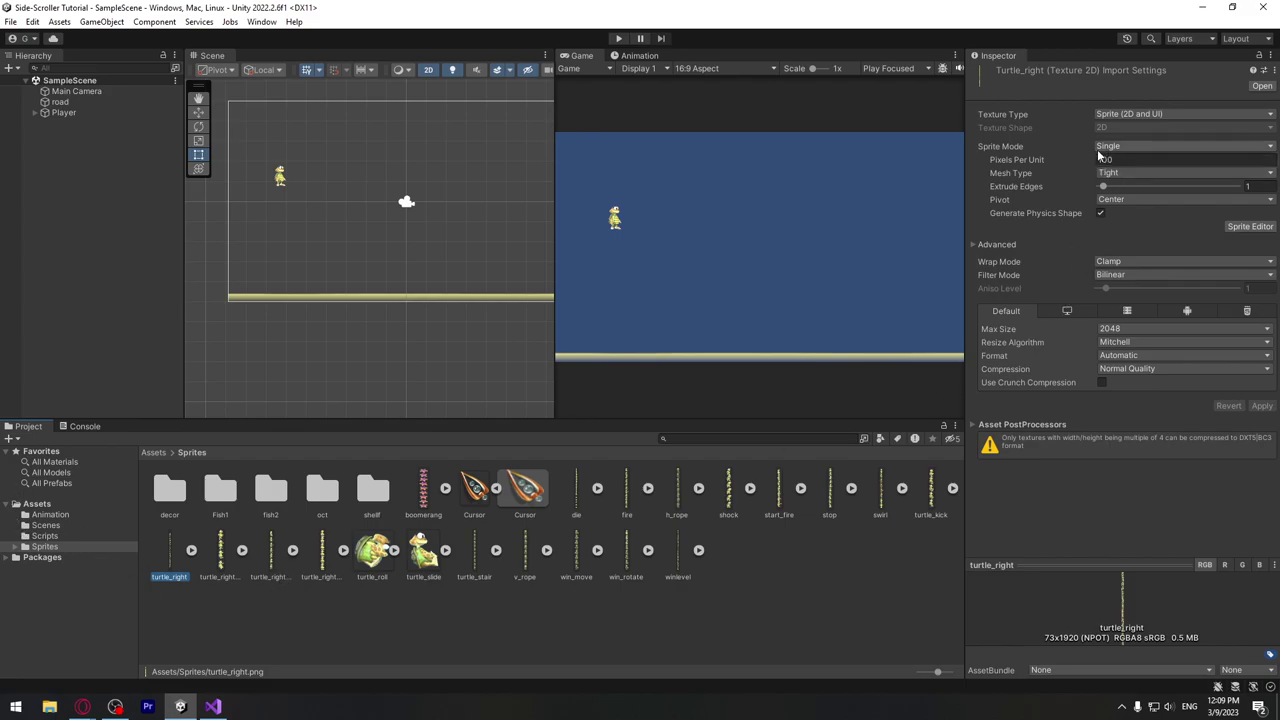
click(1131, 148)
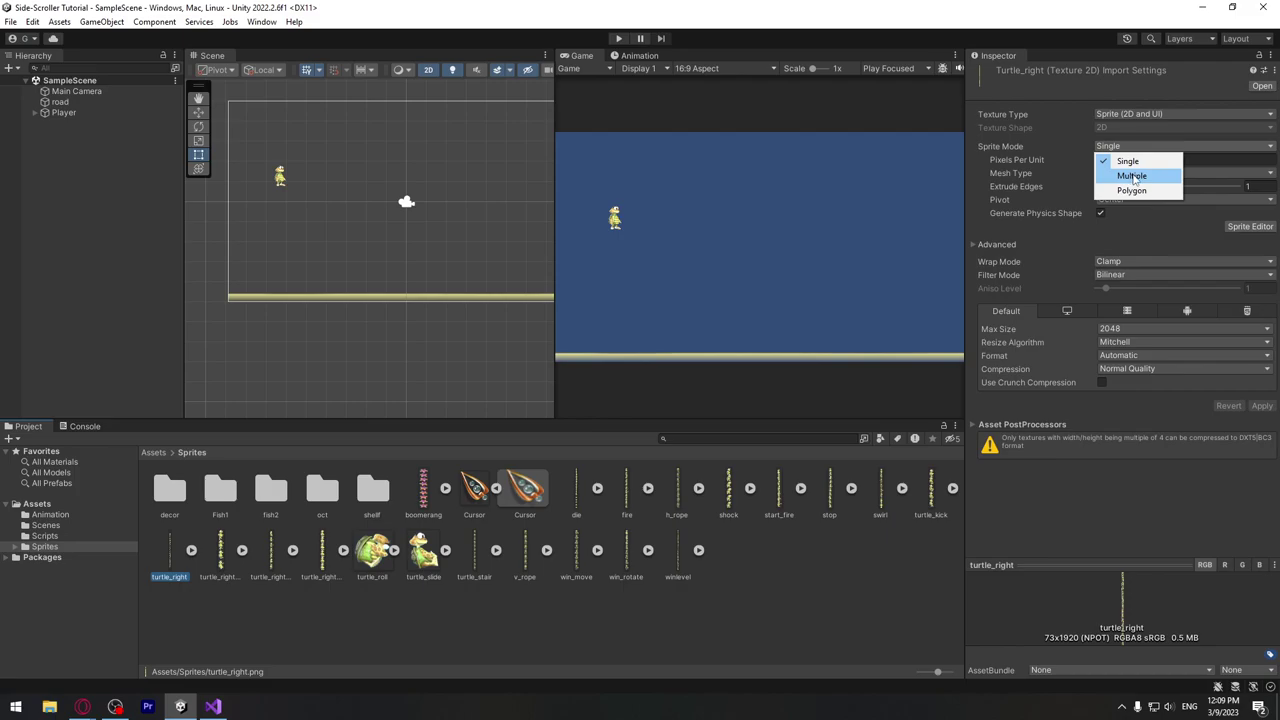
click(1133, 176)
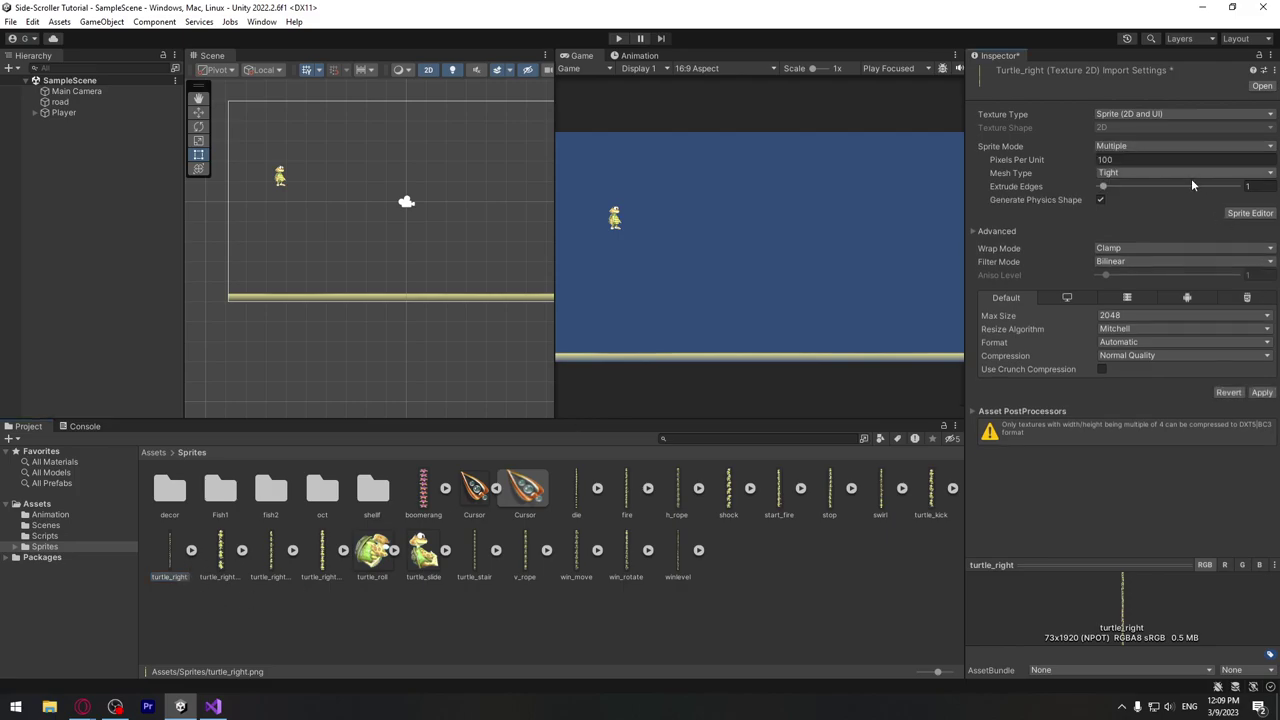
click(1249, 215)
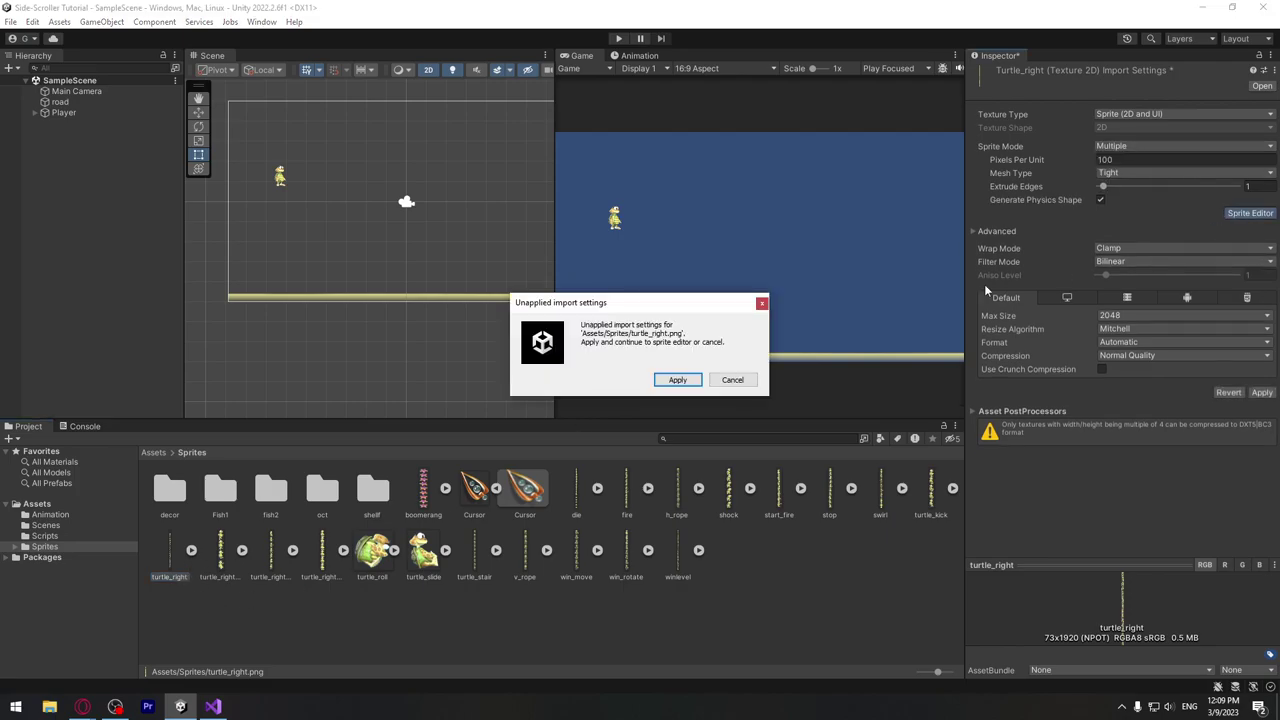
click(675, 380)
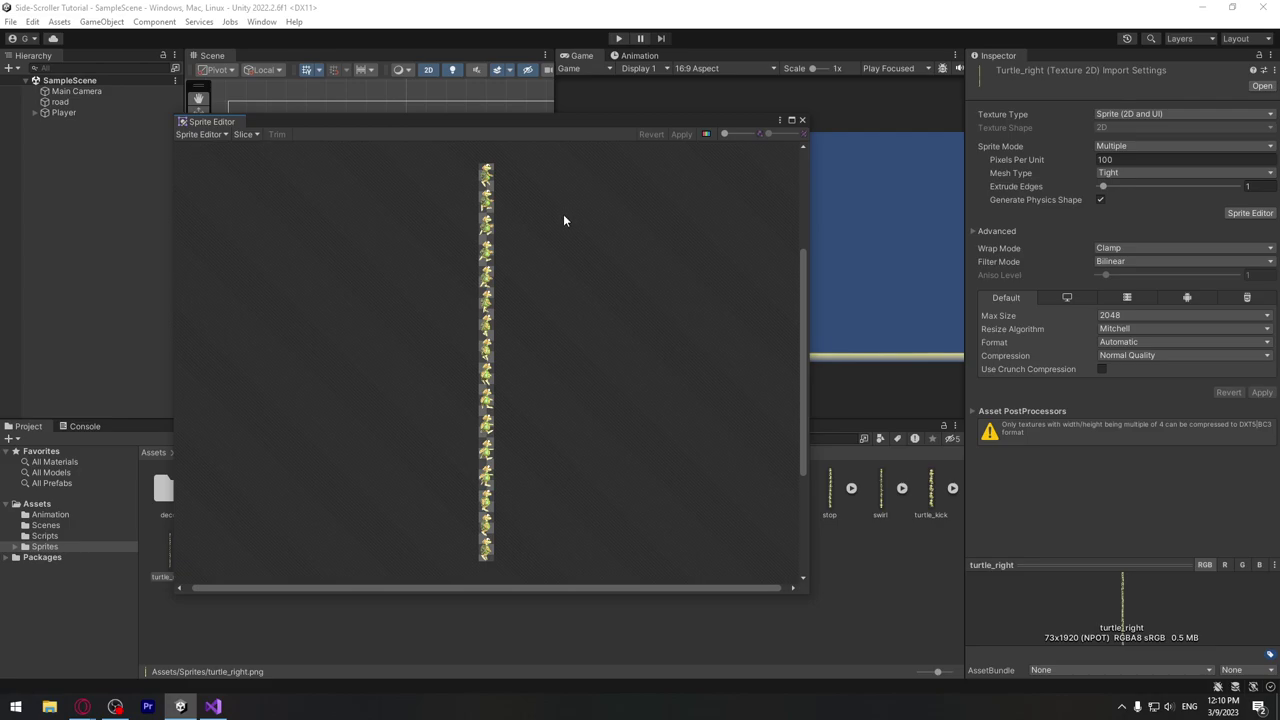
Calculate the frame height of the sprite sheet in Calculator by dividing 1920 by 16
key(XF86Calculator)
click(697, 518)
click(801, 444)
click(749, 518)
click(749, 554)
click(855, 410)
click(705, 519)
click(799, 482)
click(853, 553)
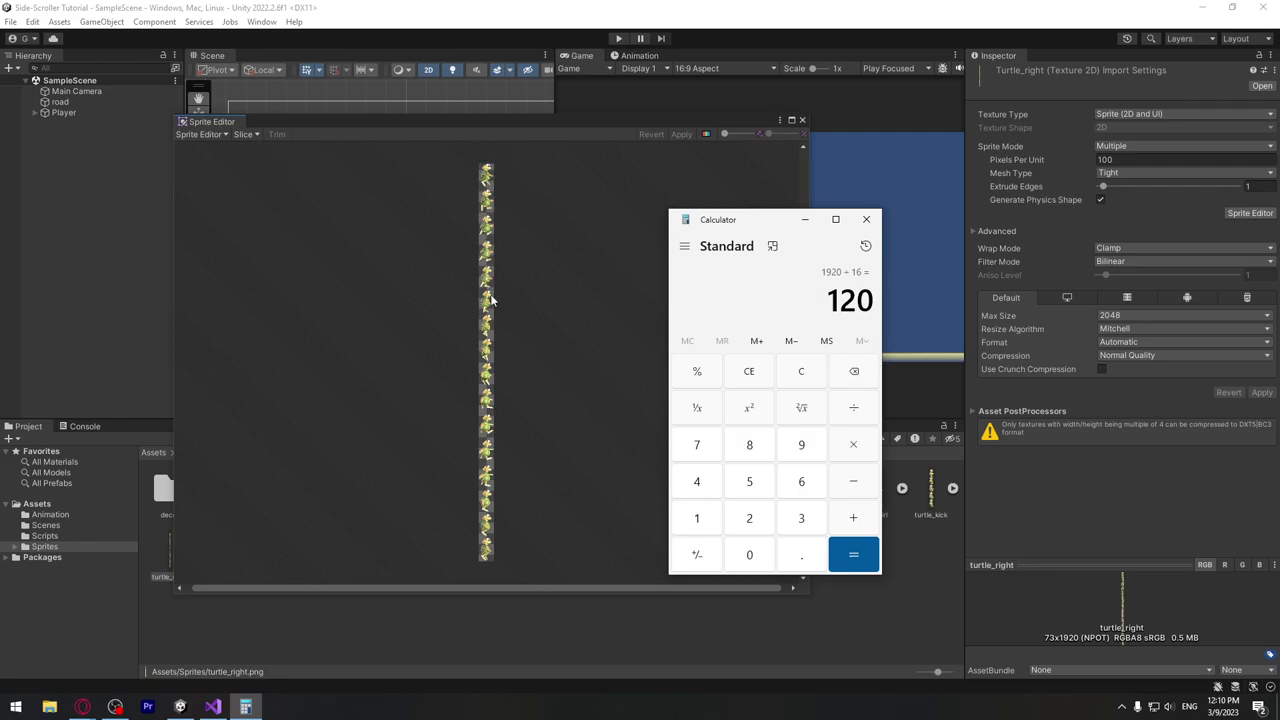
Slice the turtle_right sheet using Grid By Cell Size with a Y pixel size of 120, apply it, and close the Sprite Editor
click(243, 134)
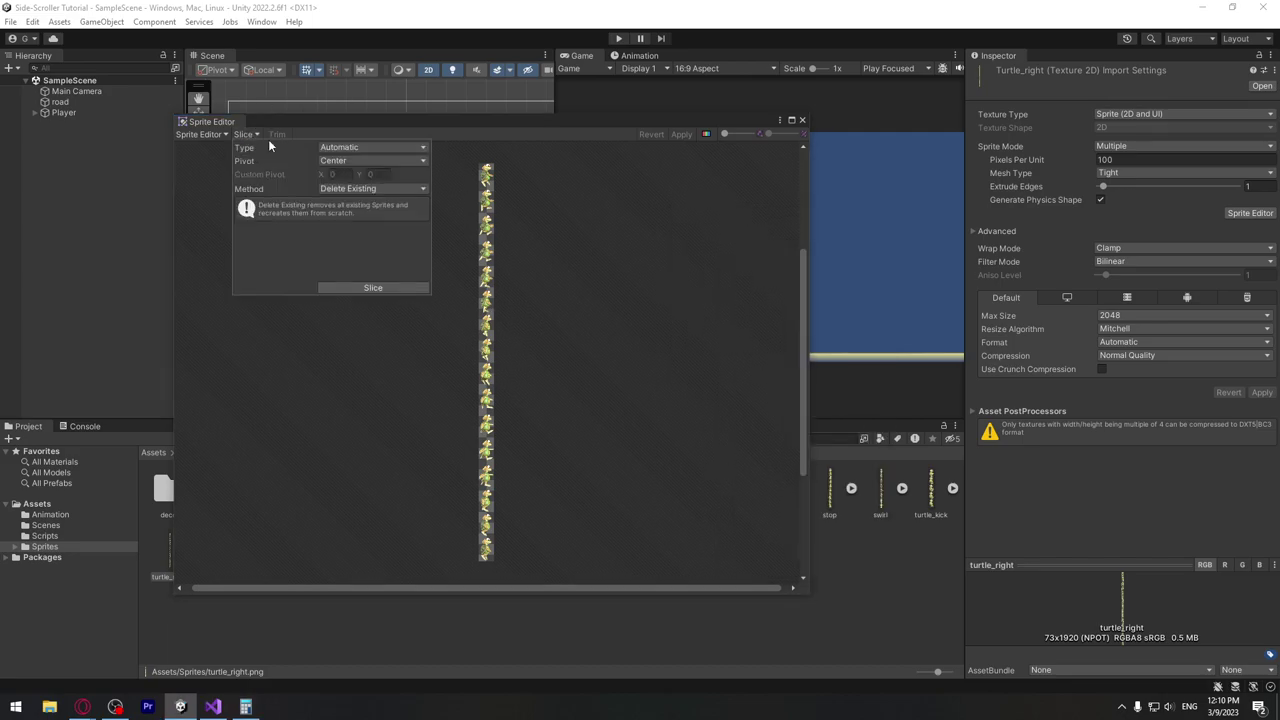
click(360, 147)
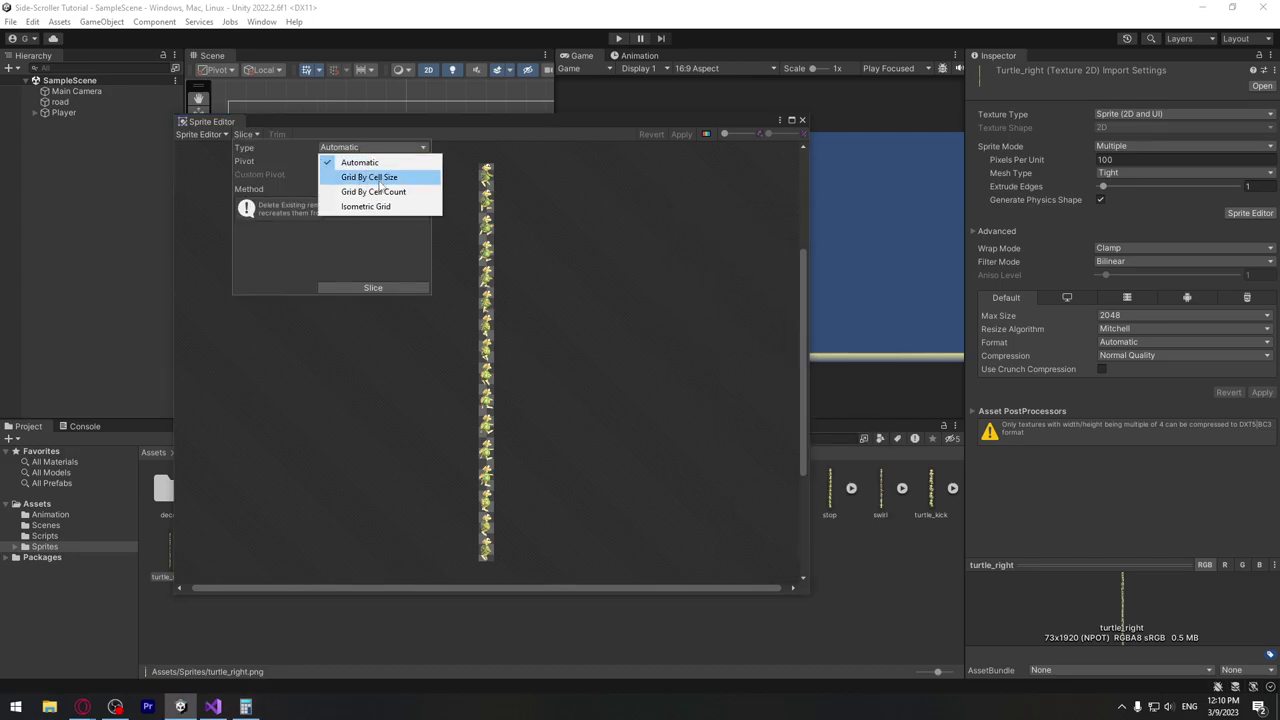
click(380, 180)
click(349, 162)
key(Tab)
text(120)
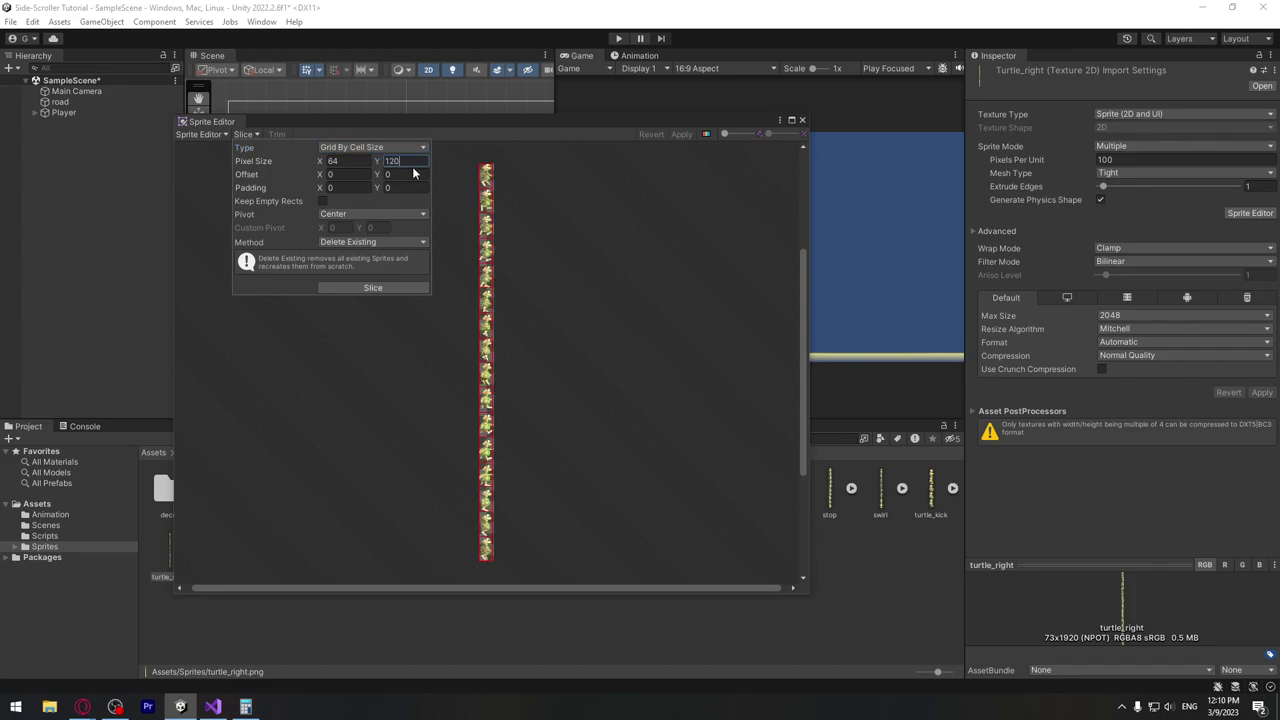
click(386, 288)
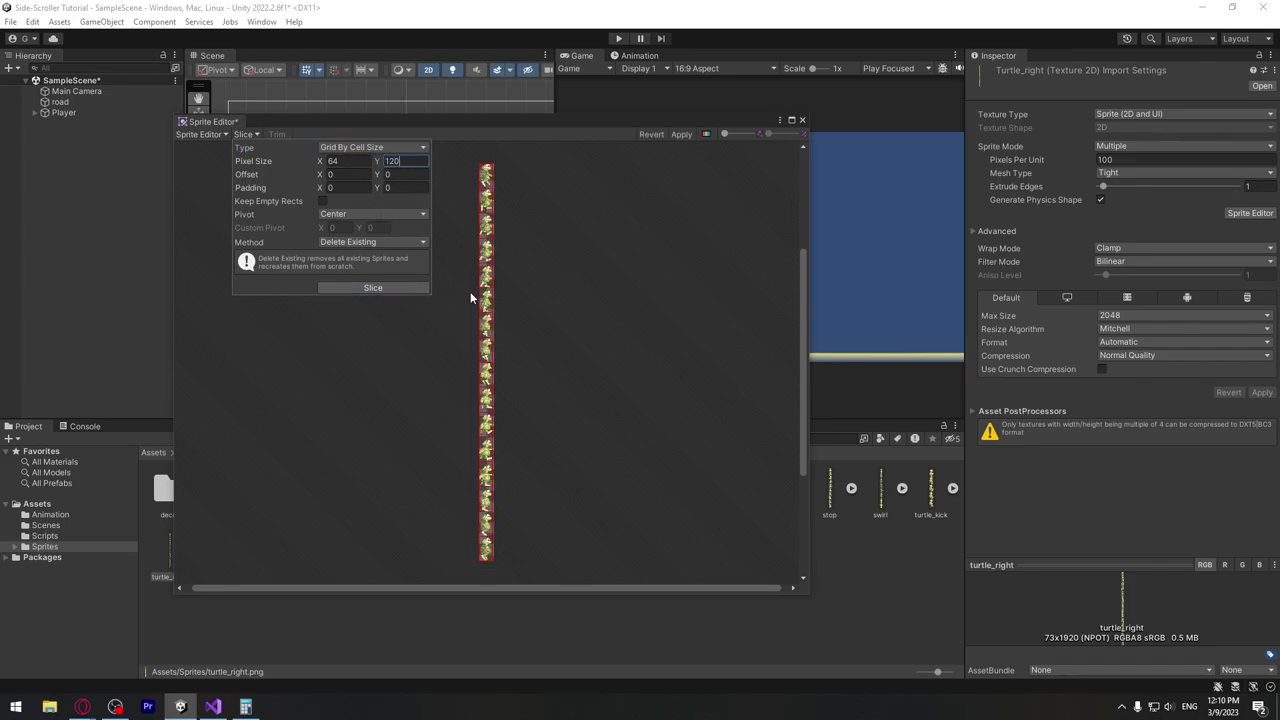
click(680, 134)
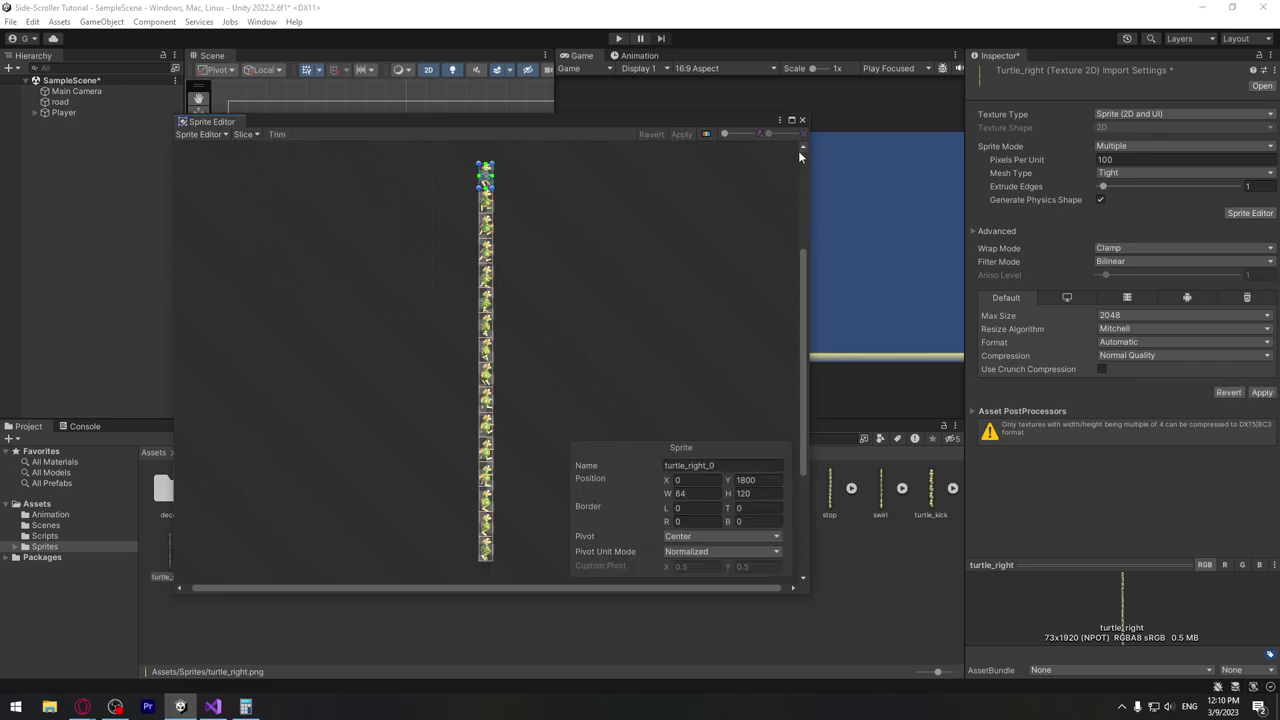
click(802, 120)
Expand the turtle_right texture to show its sliced sprites and save its unapplied import settings
click(193, 551)
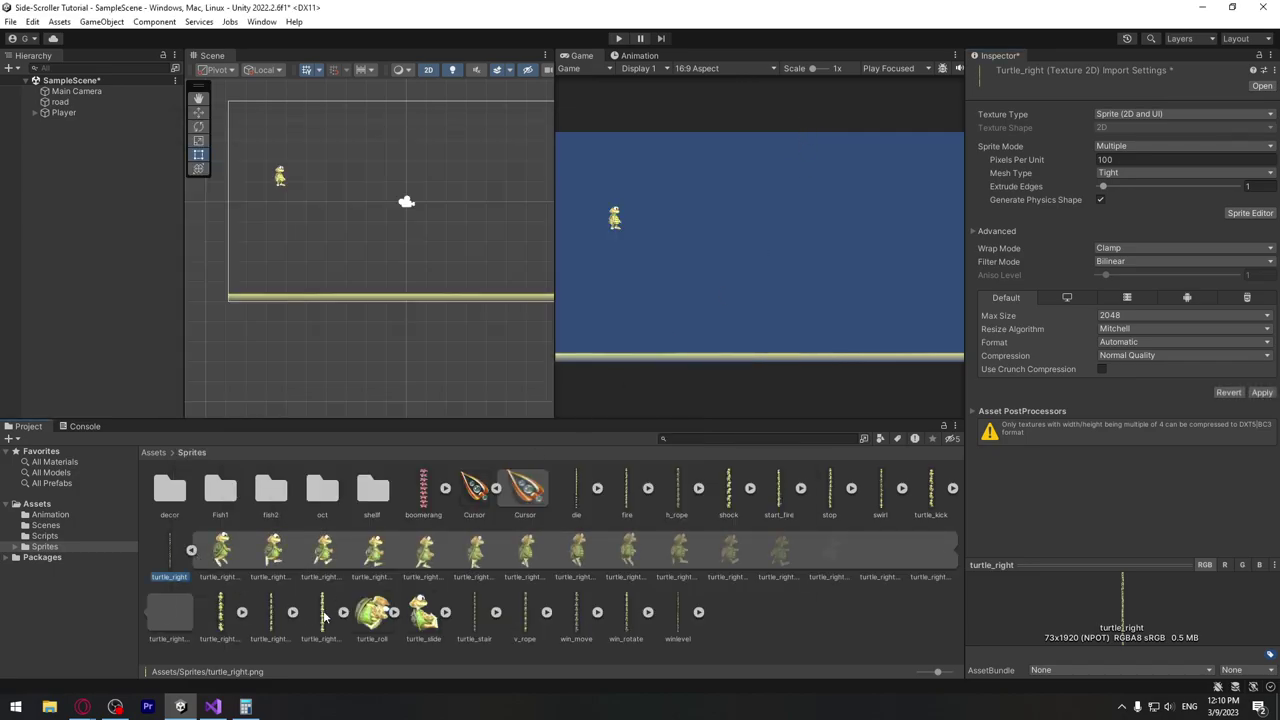
click(220, 552)
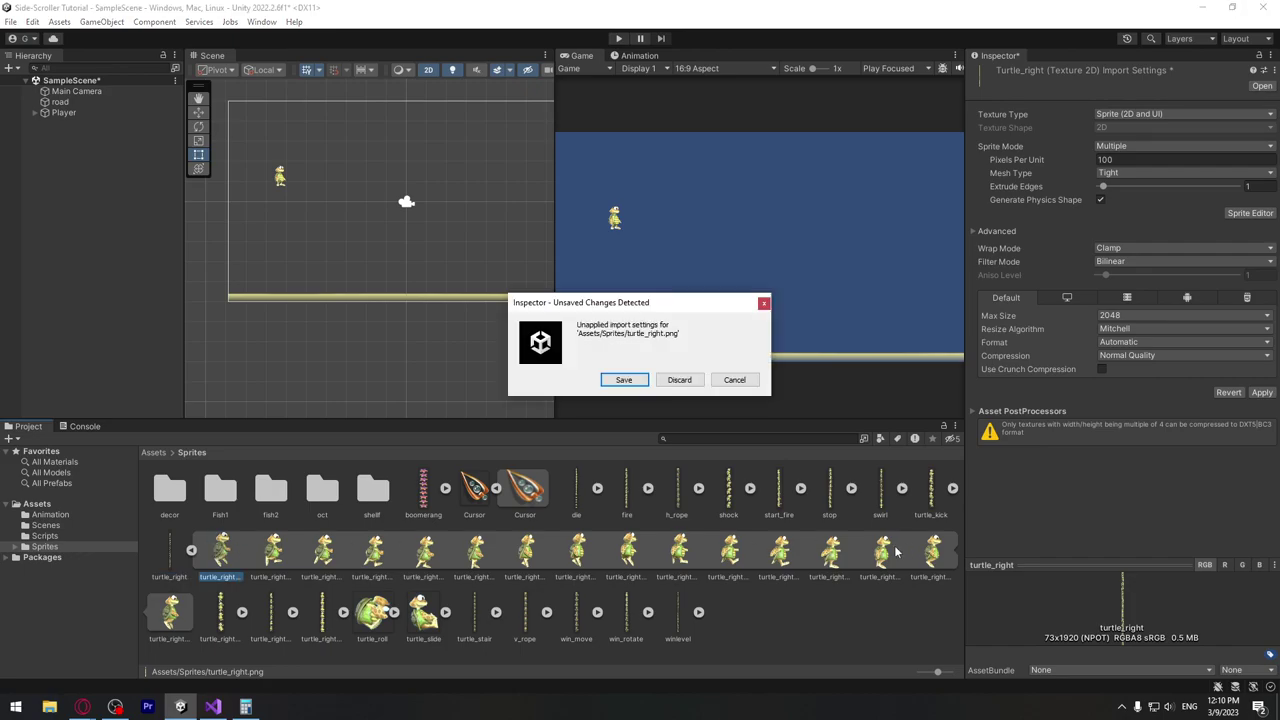
click(623, 380)
Create a new animation clip for the Player and save it as run in the project's Animation folder
click(66, 113)
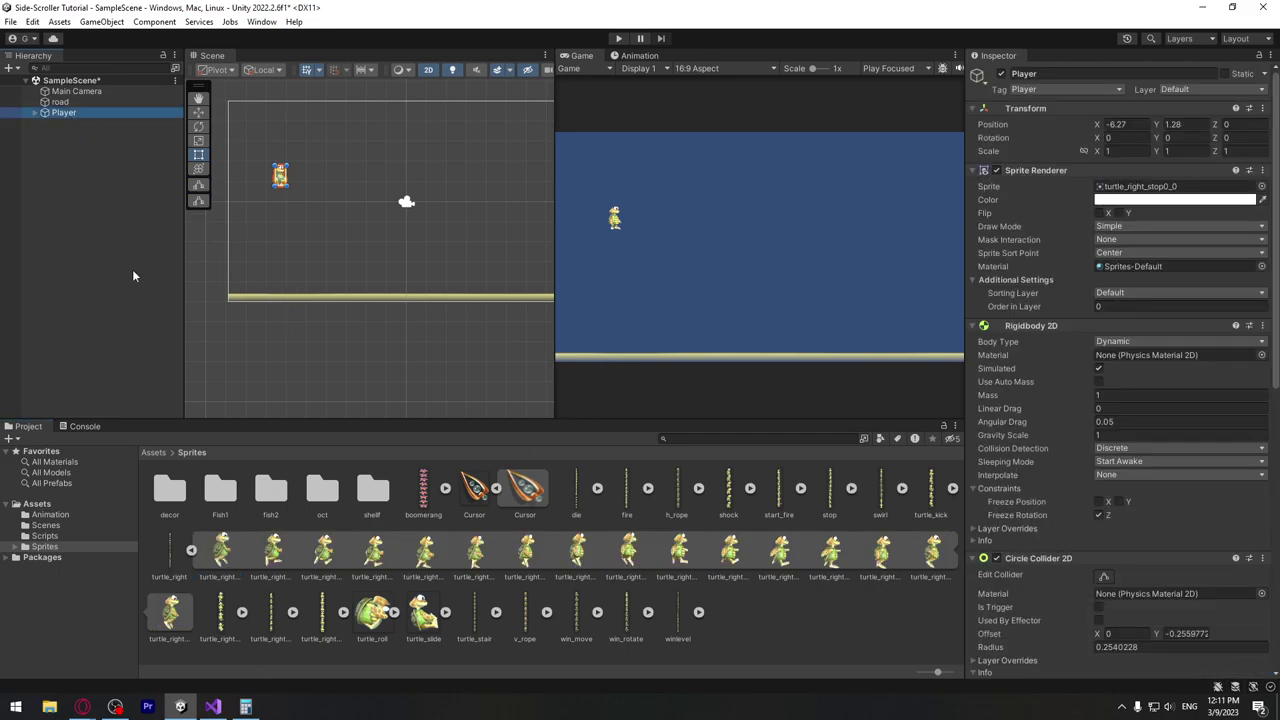
click(642, 56)
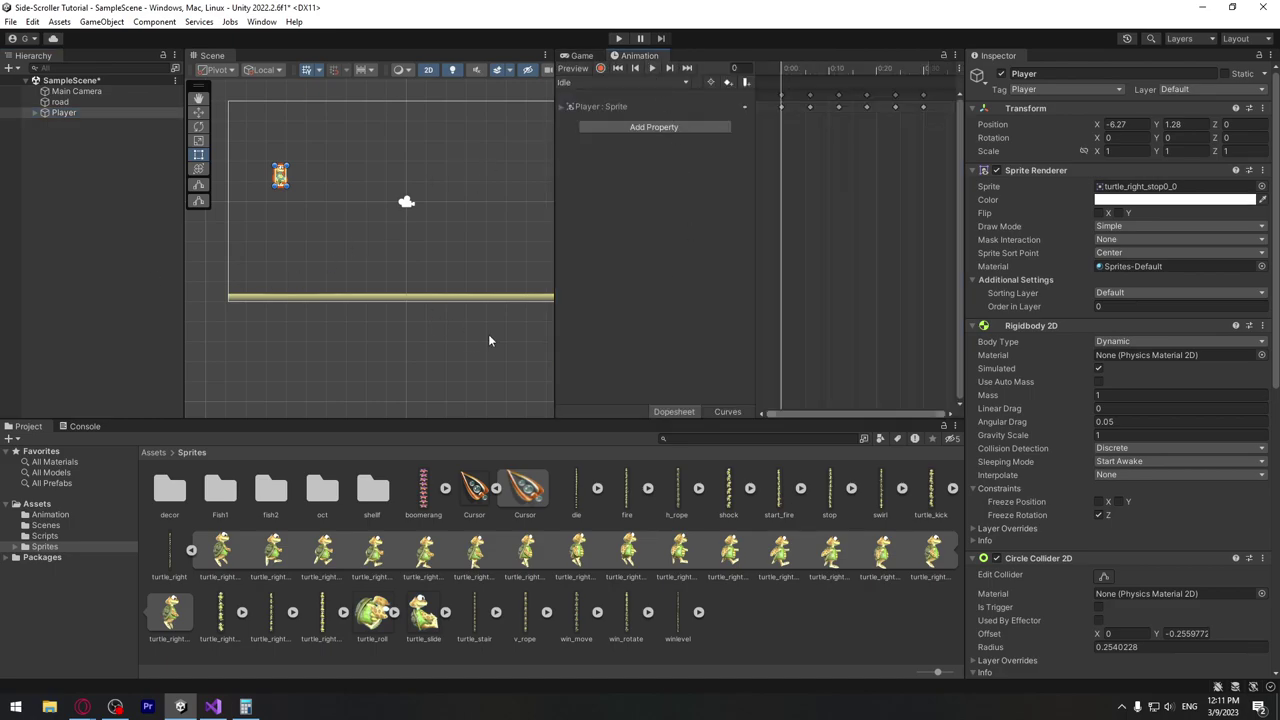
click(577, 87)
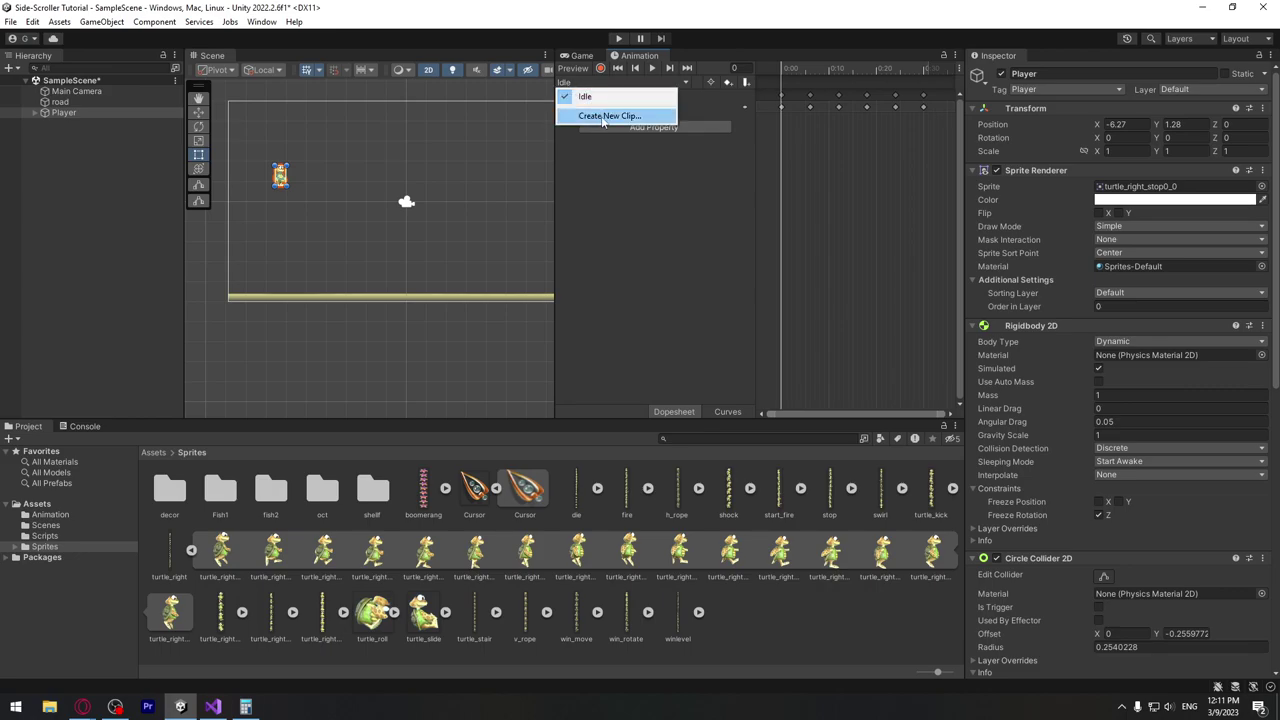
click(602, 116)
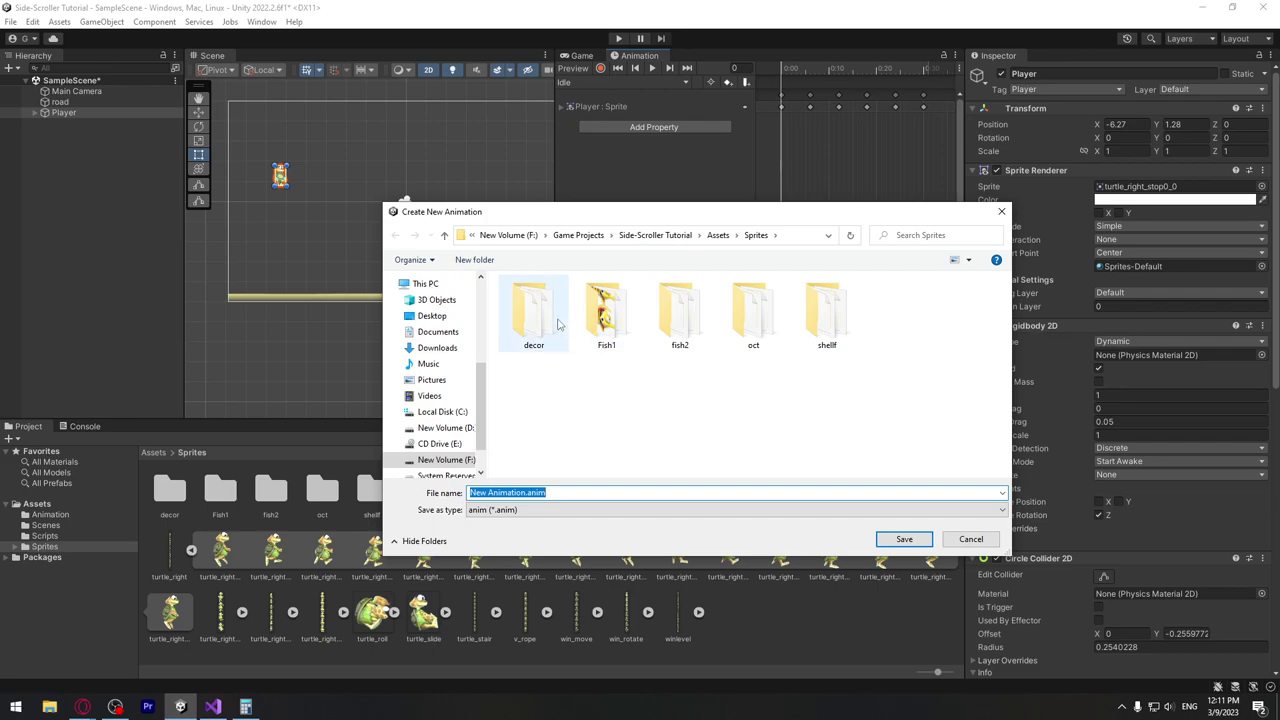
click(718, 235)
double_click(534, 312)
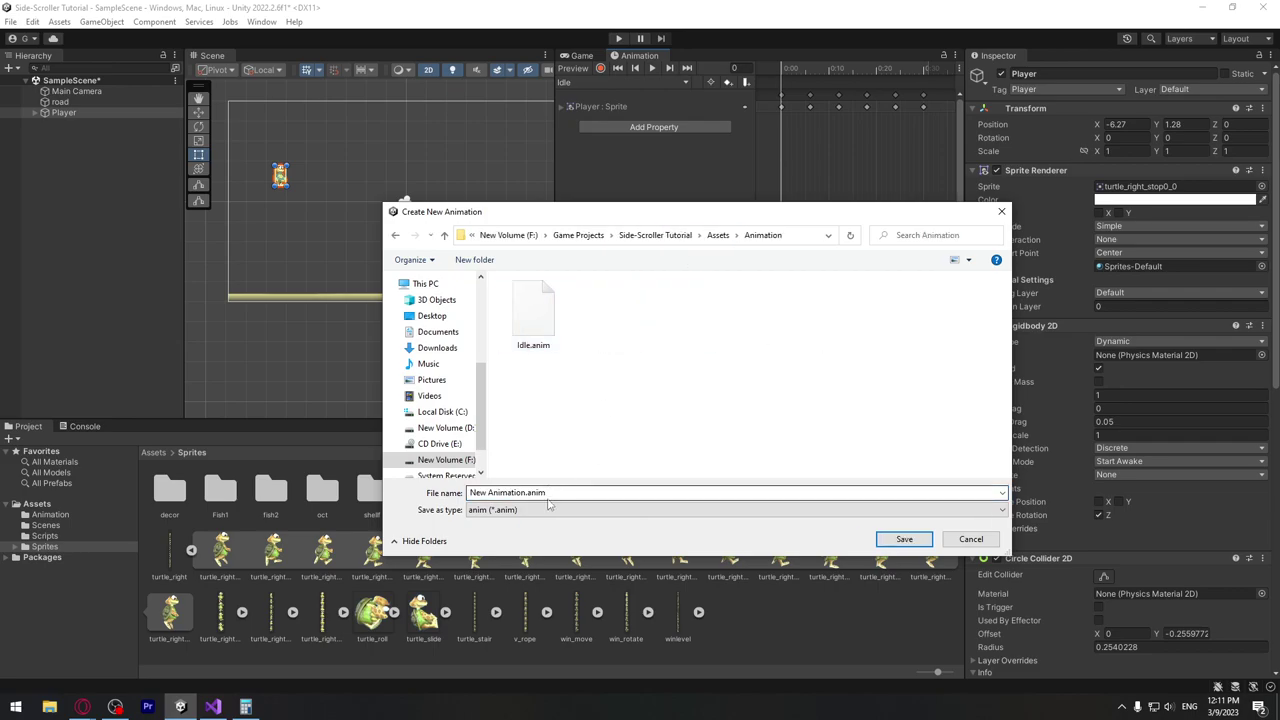
click(598, 495)
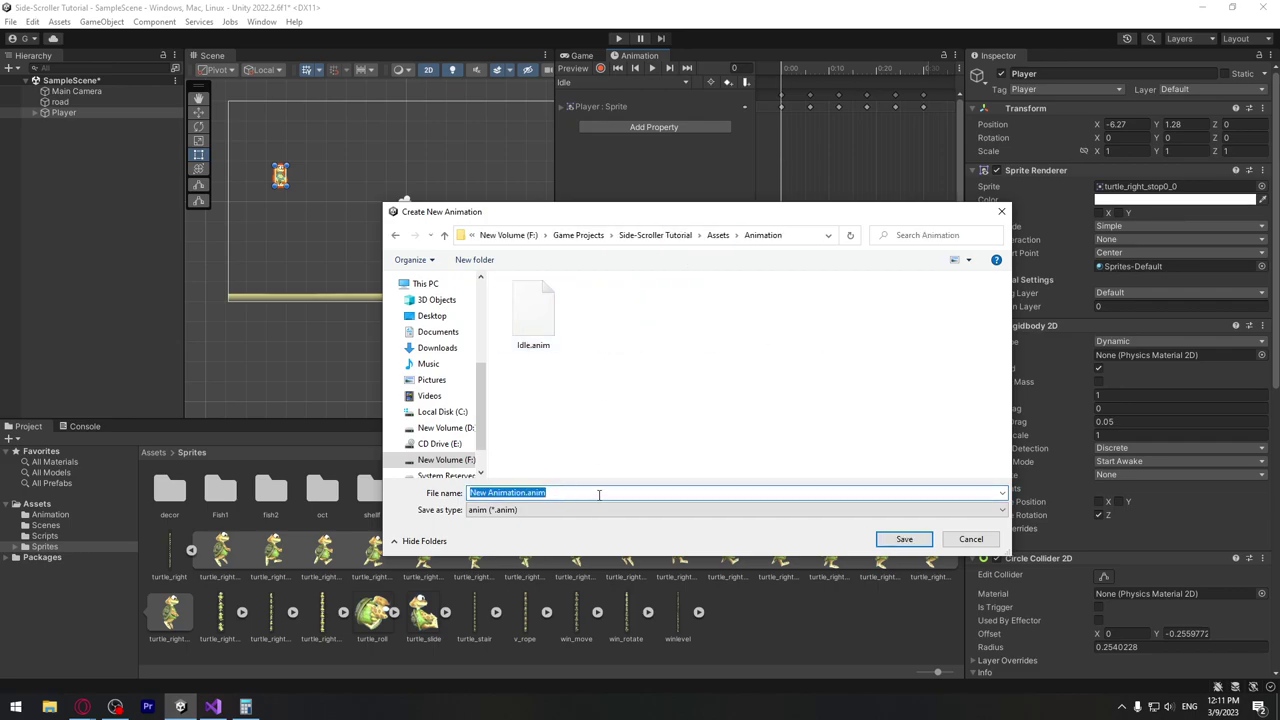
text(run)
click(890, 539)
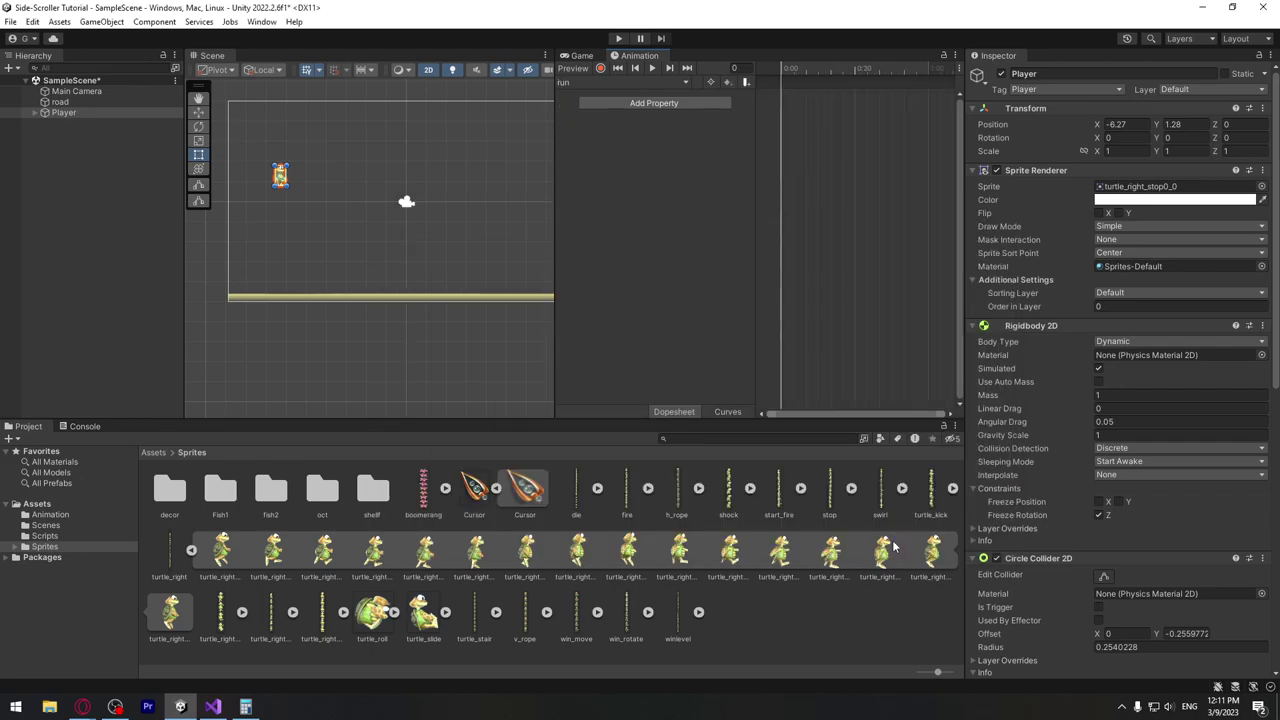
Add all 16 sliced turtle_right sprites to the run clip's timeline as keyframes
click(221, 550)
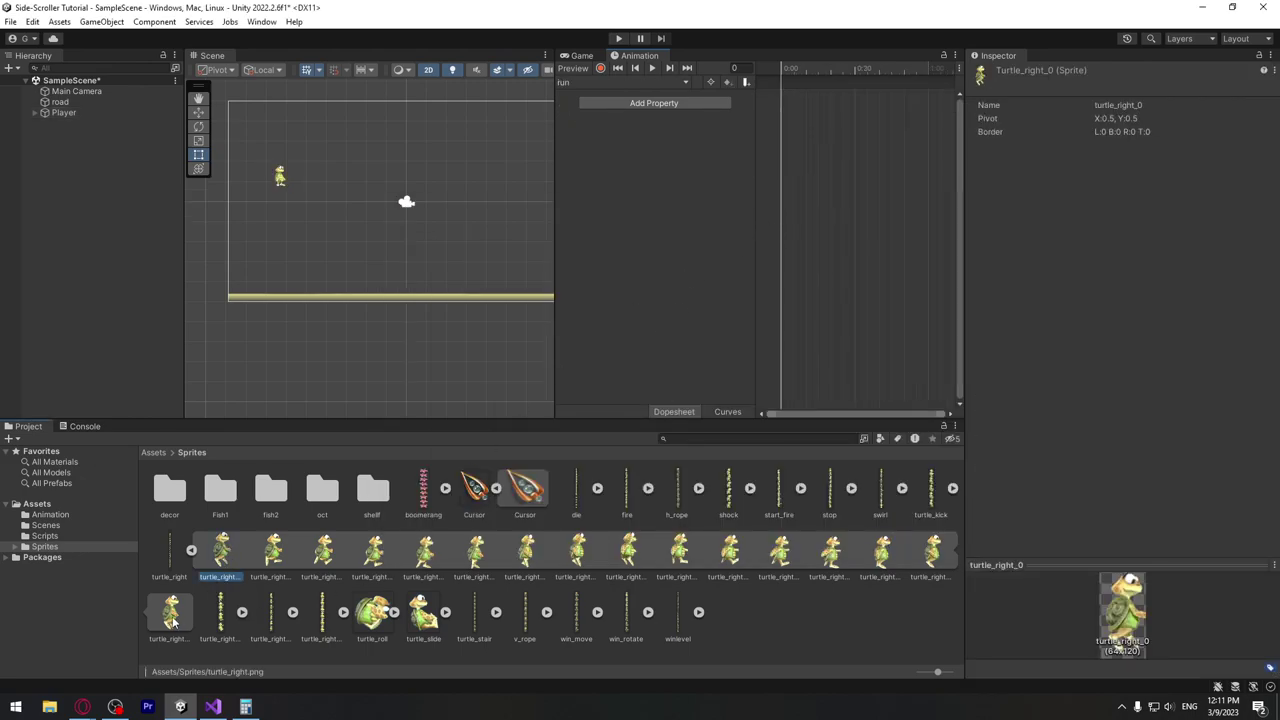
shift+click(170, 612)
drag(170, 612, 738, 170)
drag(778, 120, 866, 104)
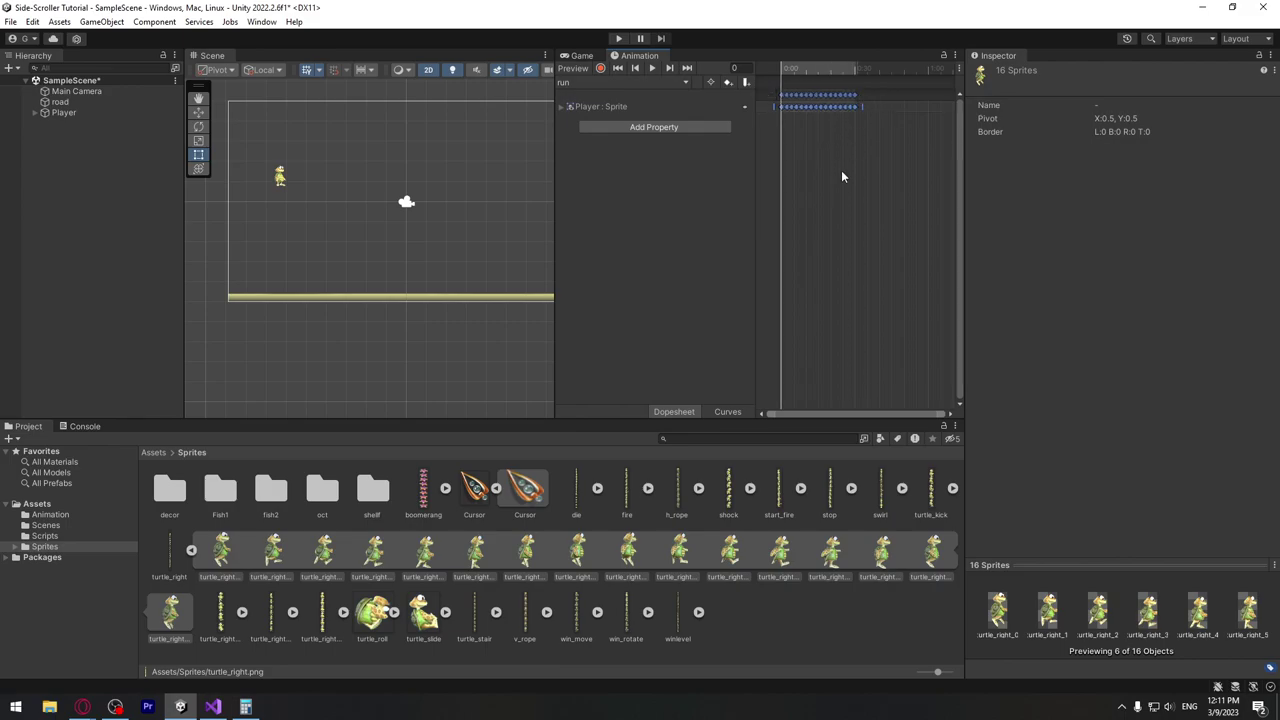
Preview the run clip on the turtle and stretch its keyframes past the 0:30 mark to slow the animation
click(651, 69)
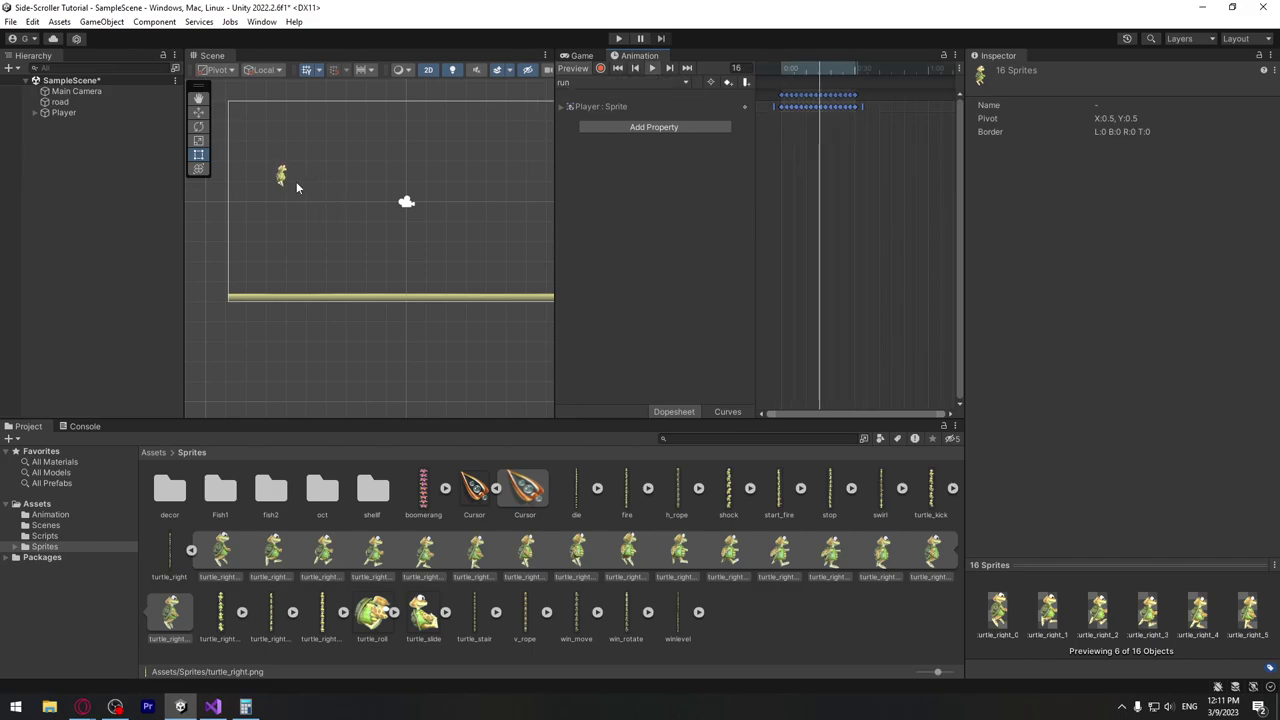
scroll(290, 182, up, 5)
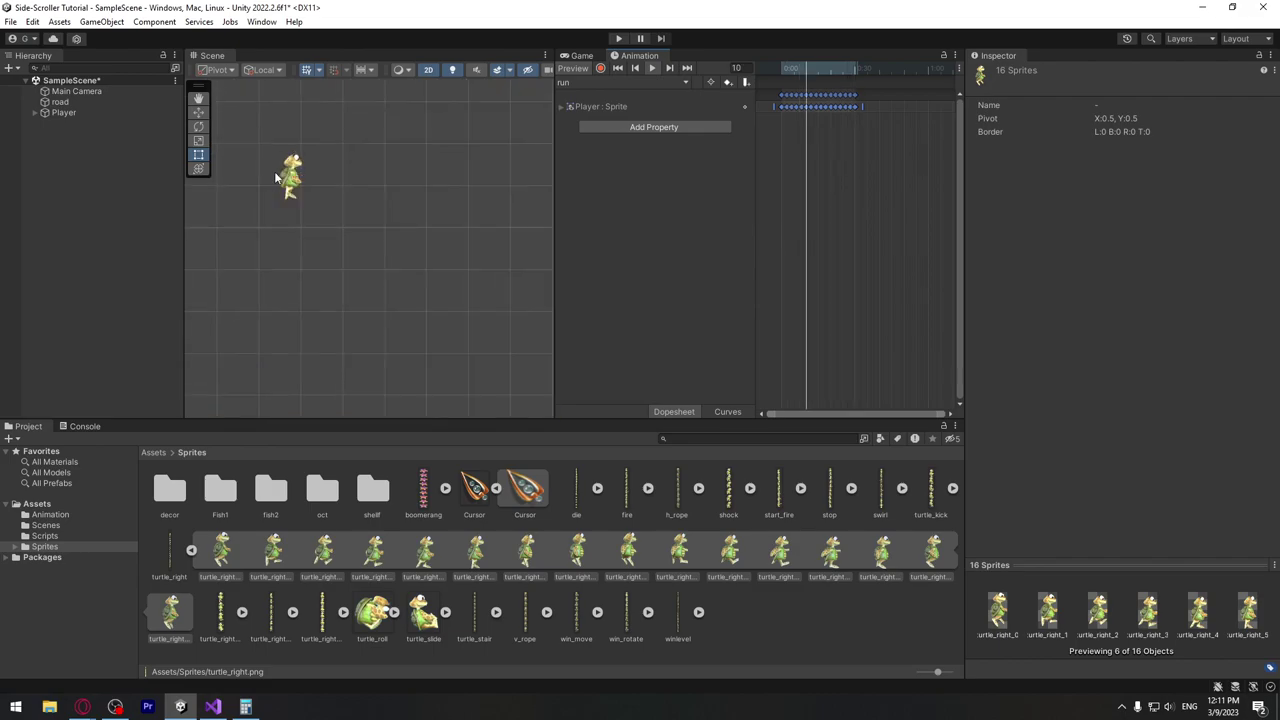
scroll(300, 205, up, 2)
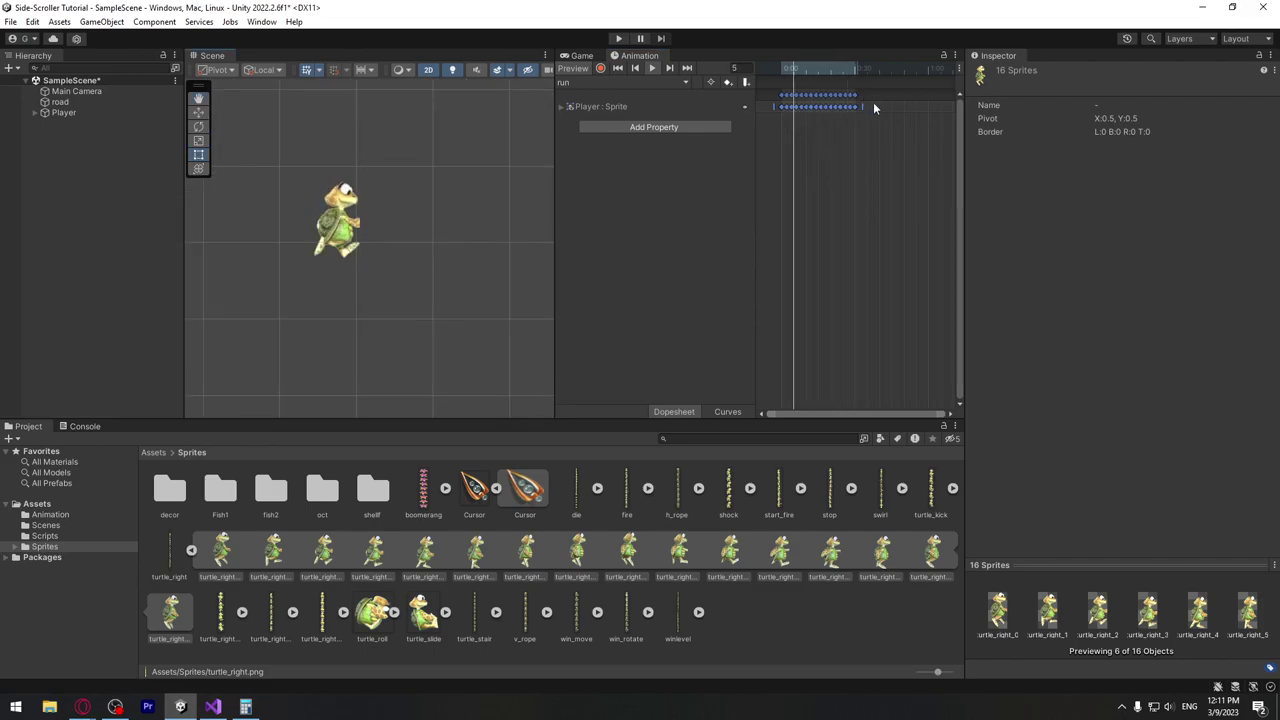
drag(865, 106, 895, 106)
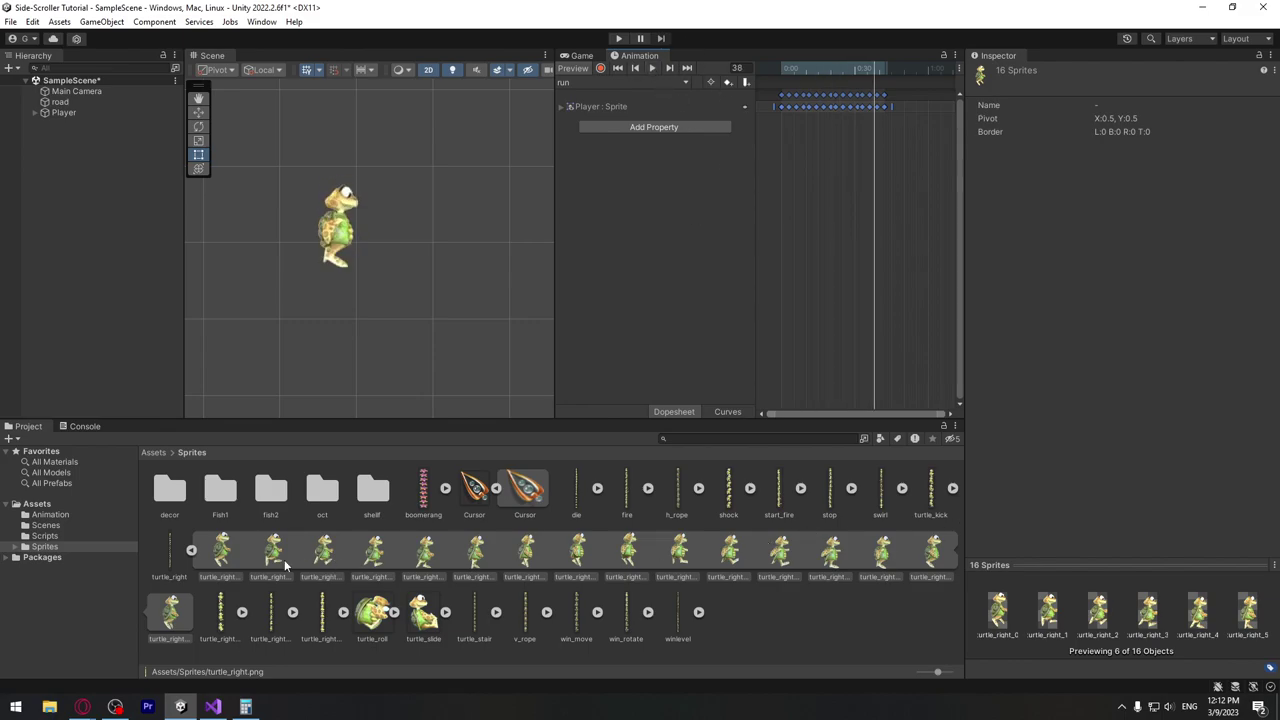
Reslice the turtle_right sheet with an X pixel size of 73, apply it, and replay the run animation
click(183, 557)
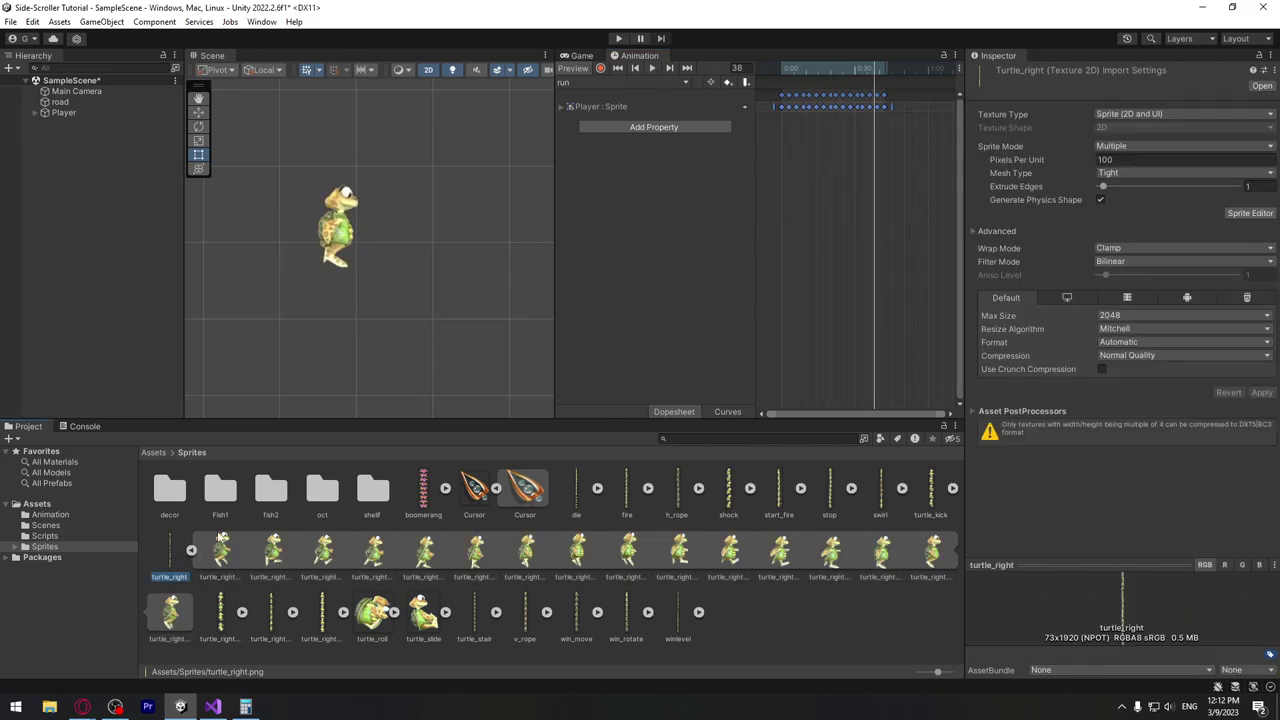
click(1250, 213)
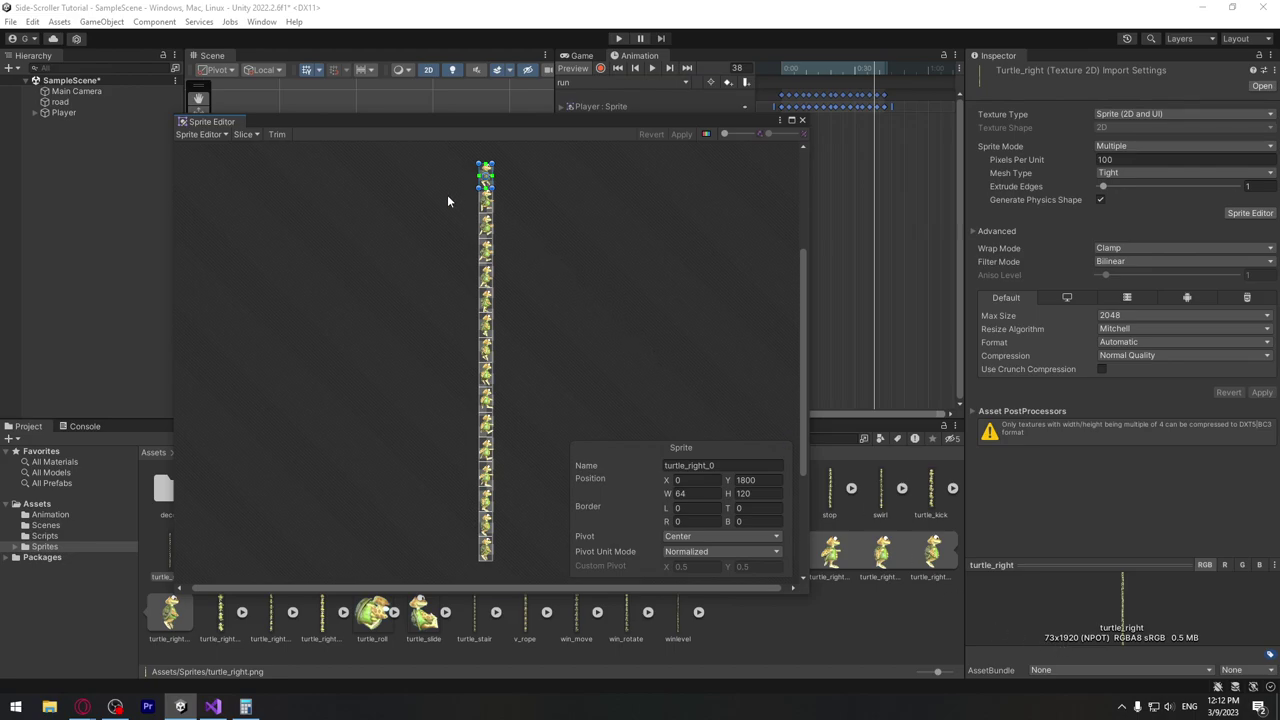
click(246, 135)
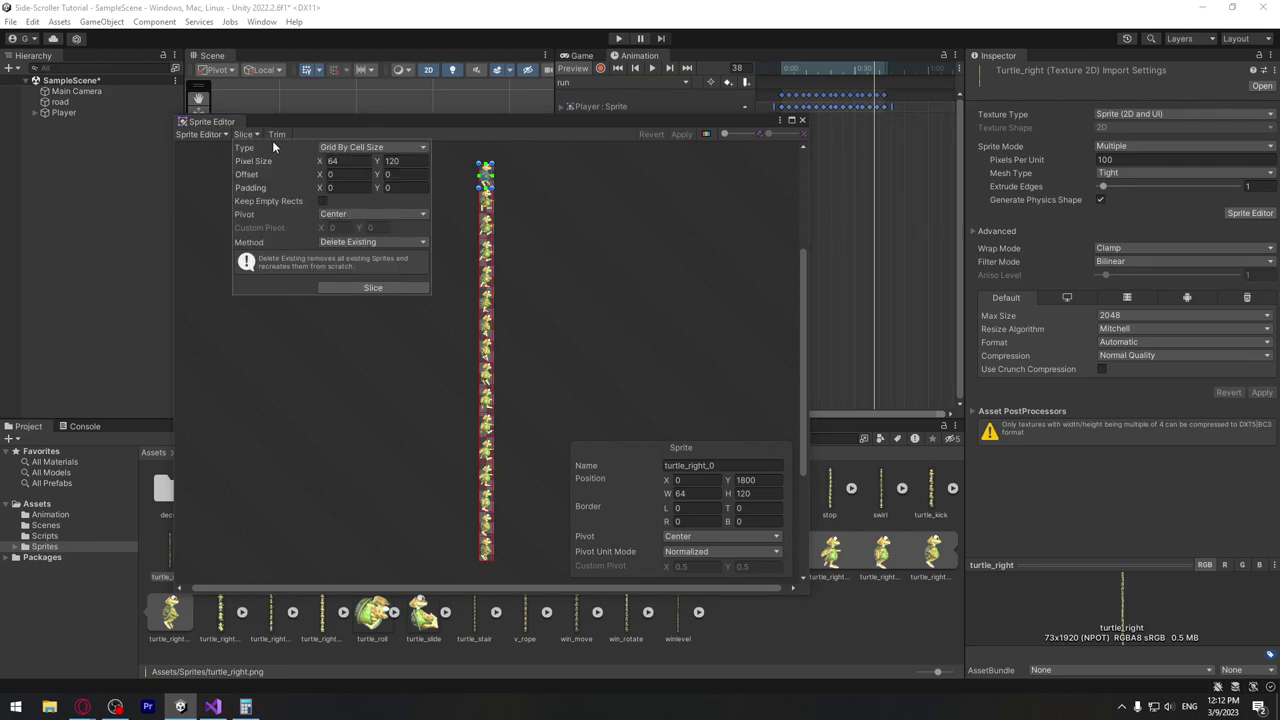
click(350, 161)
text(73)
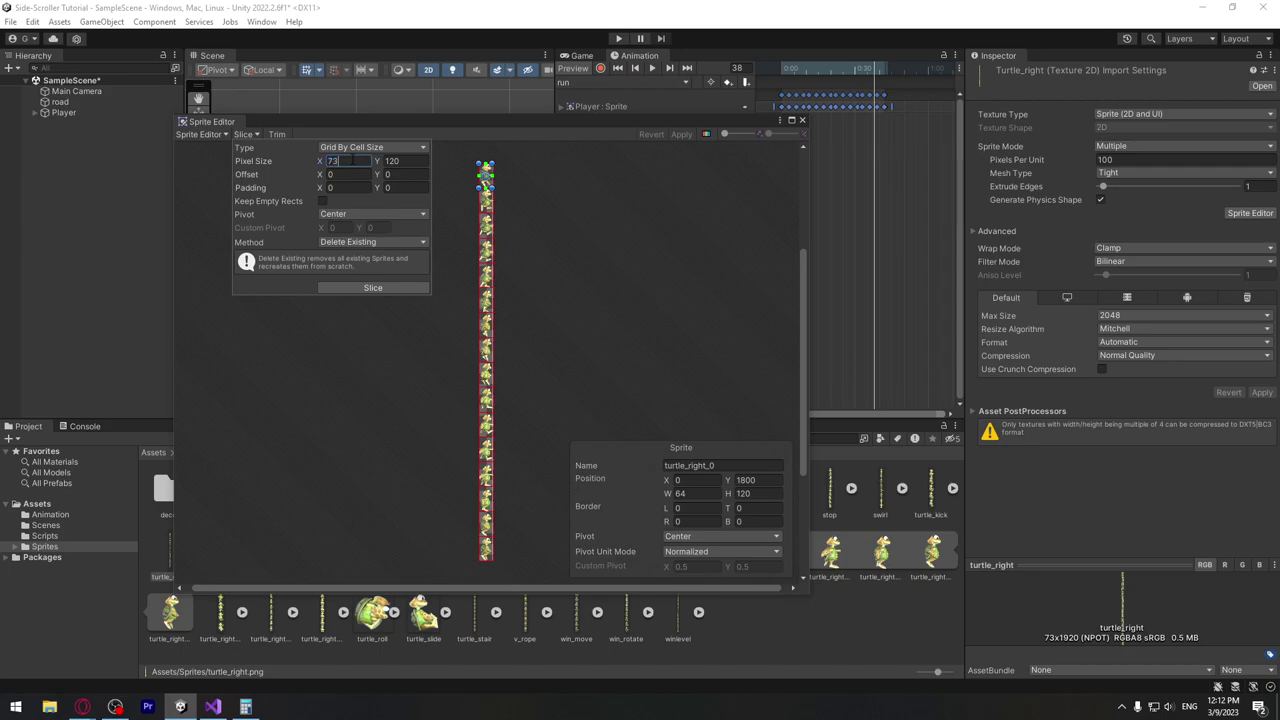
click(404, 290)
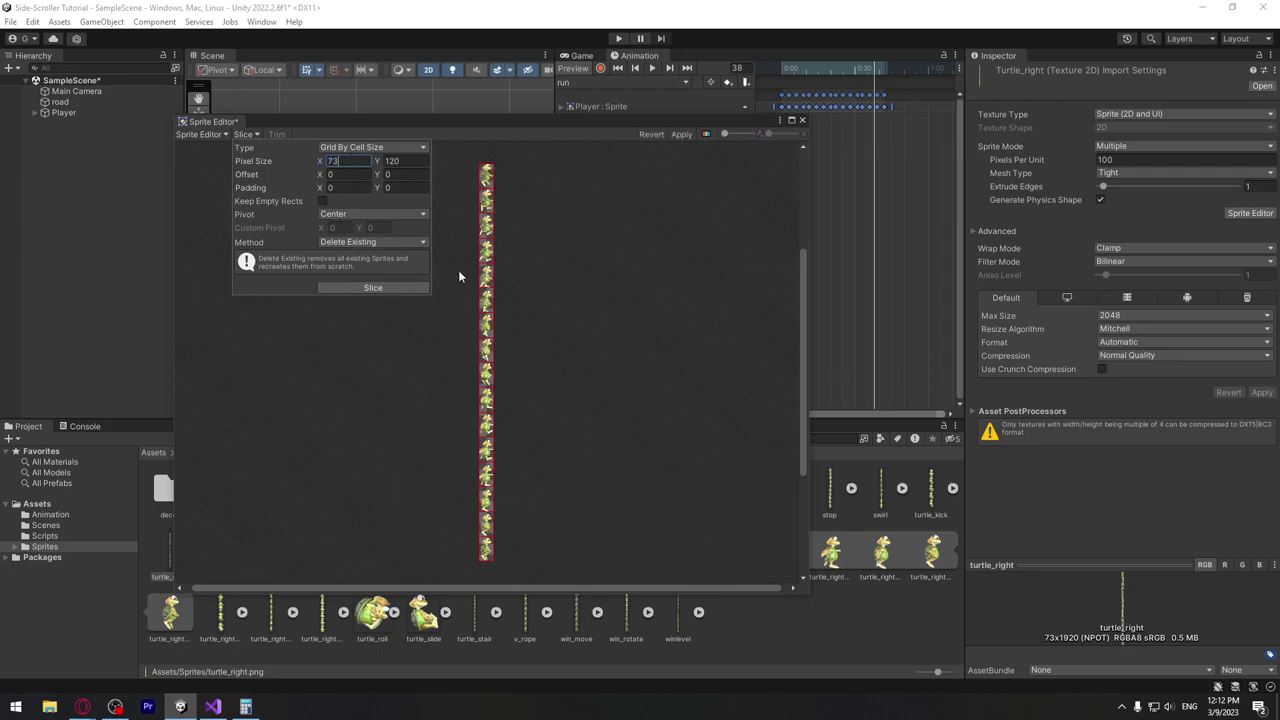
click(683, 134)
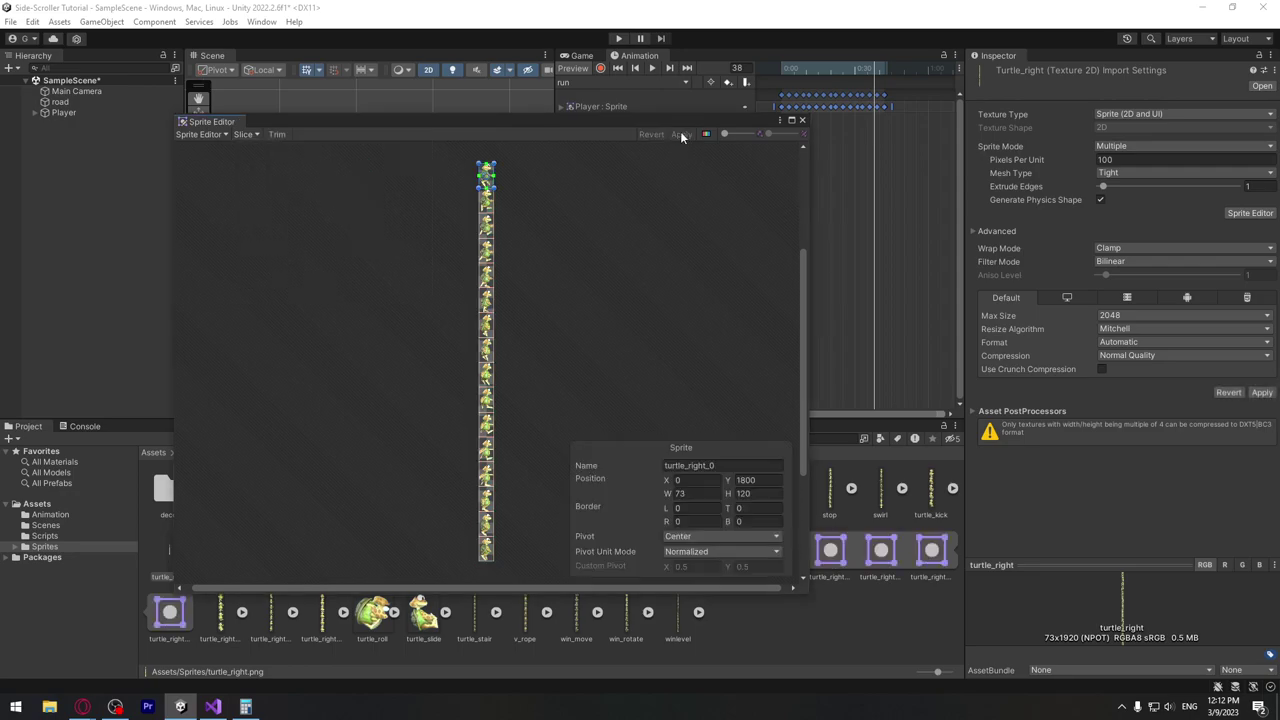
click(803, 120)
click(653, 69)
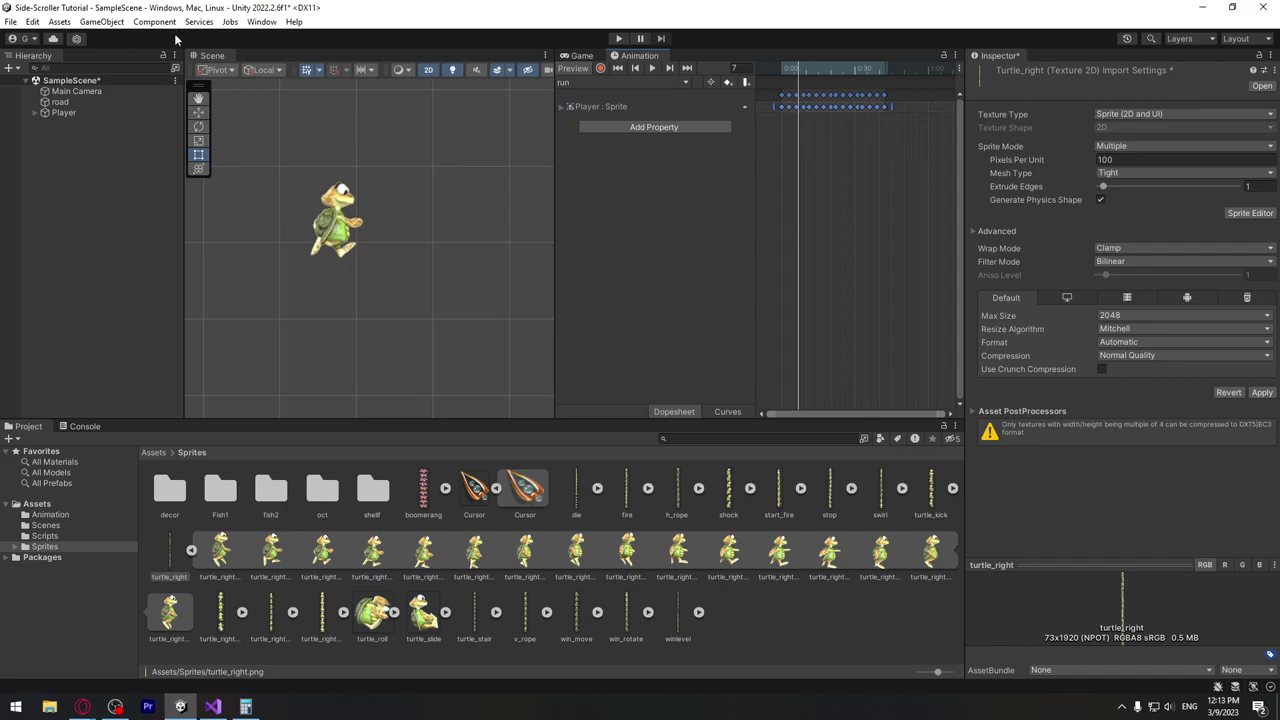
Open the Animator window and display the Player's controller, saving the pending turtle_right import settings
click(262, 22)
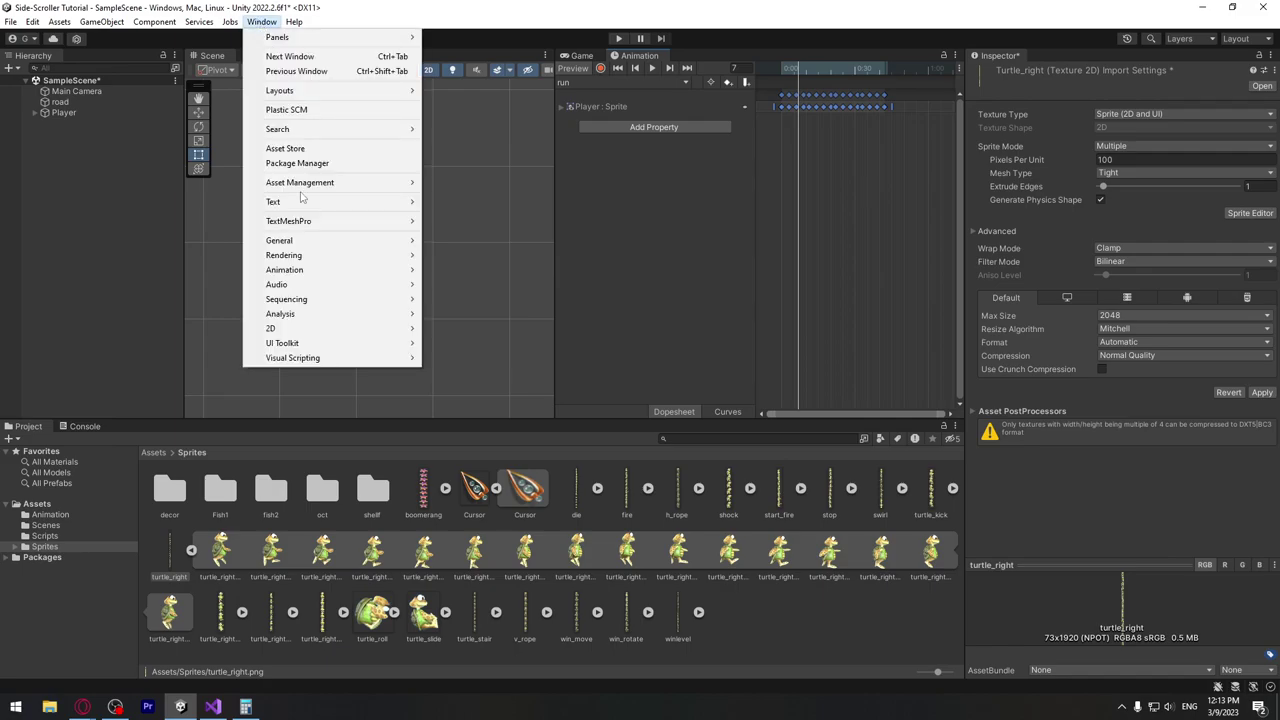
mouse_move(335, 277)
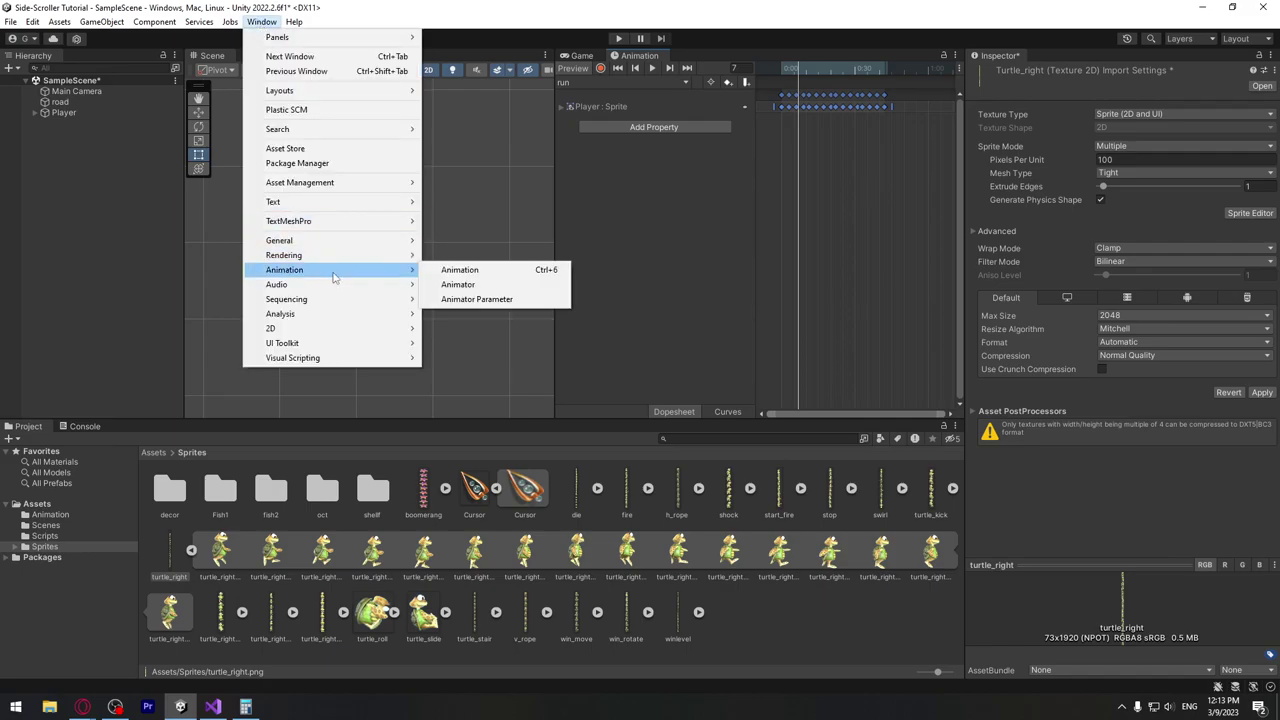
click(466, 287)
click(263, 50)
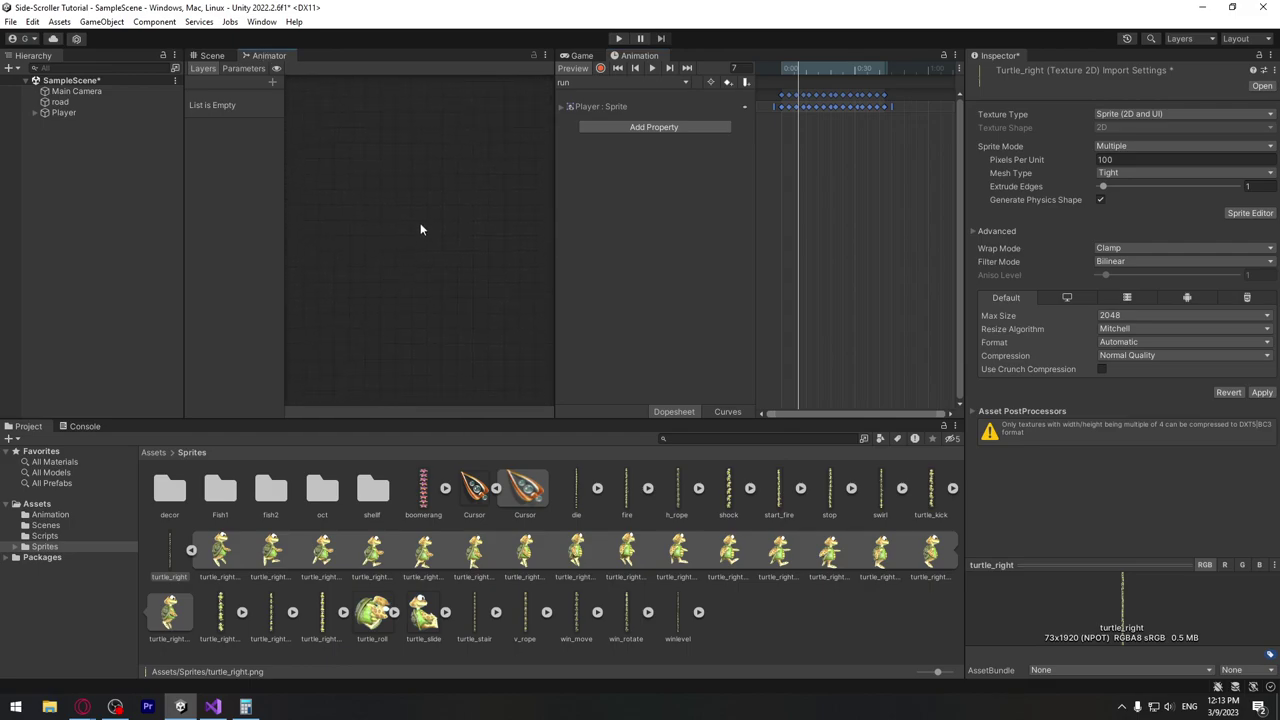
click(63, 112)
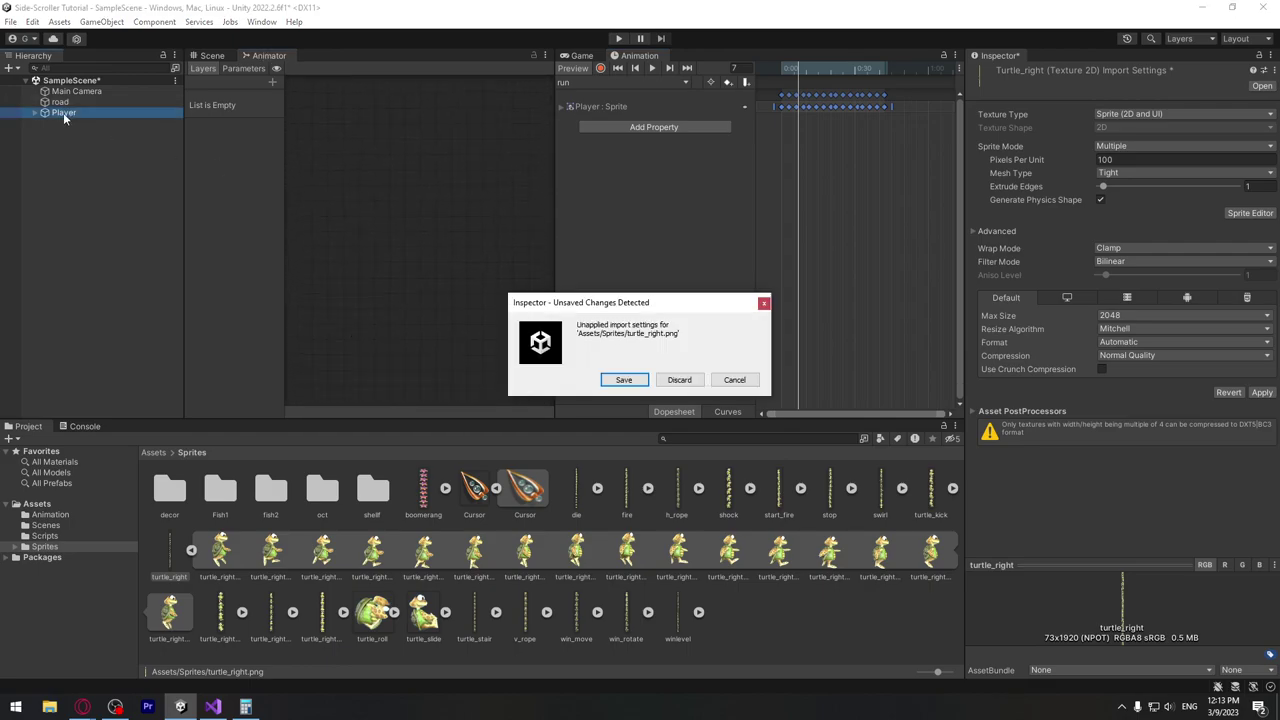
click(623, 381)
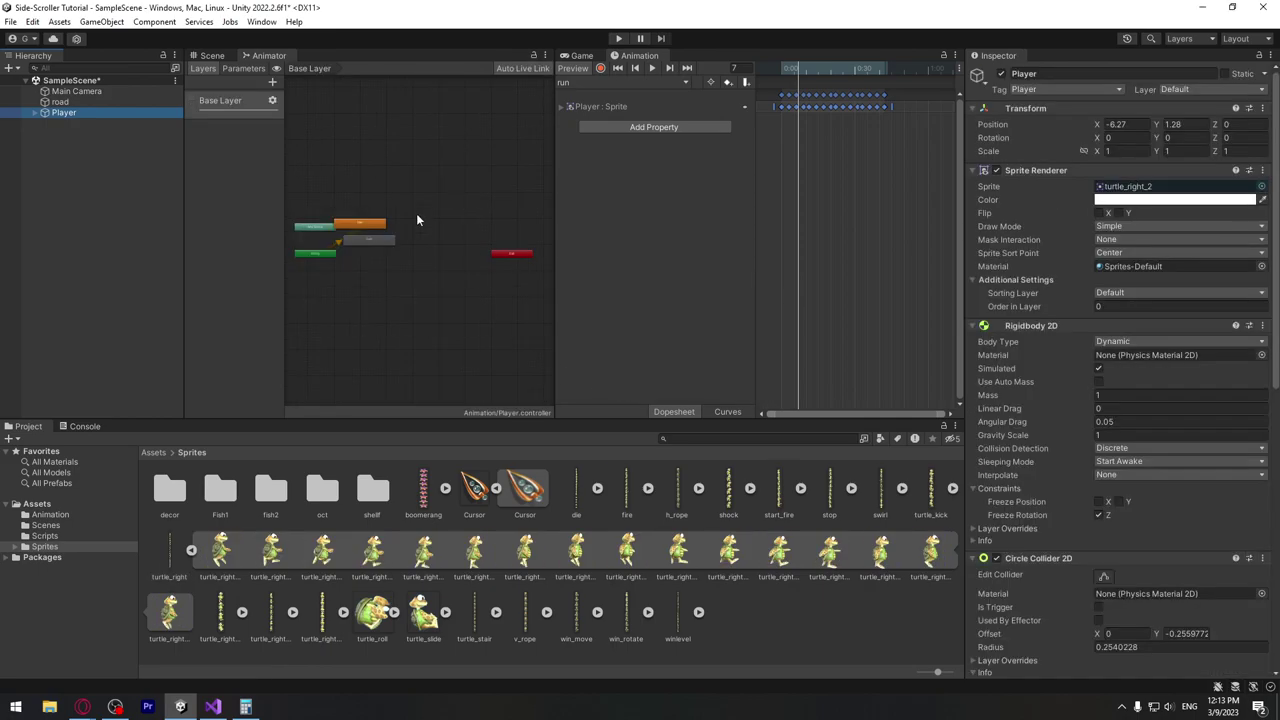
Examine the Entry and Idle states and the default connection between them in the Player's animator graph
middle_drag(396, 275, 420, 270)
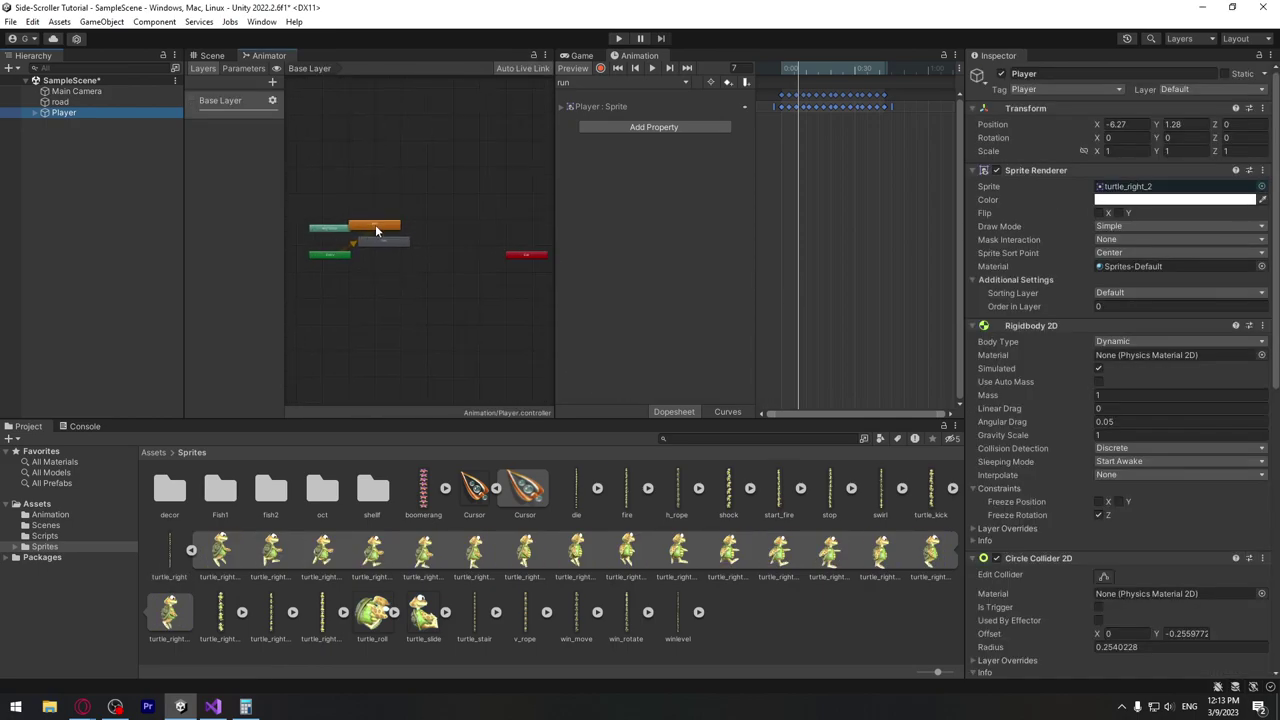
scroll(380, 240, up, 5)
scroll(400, 262, down, 4)
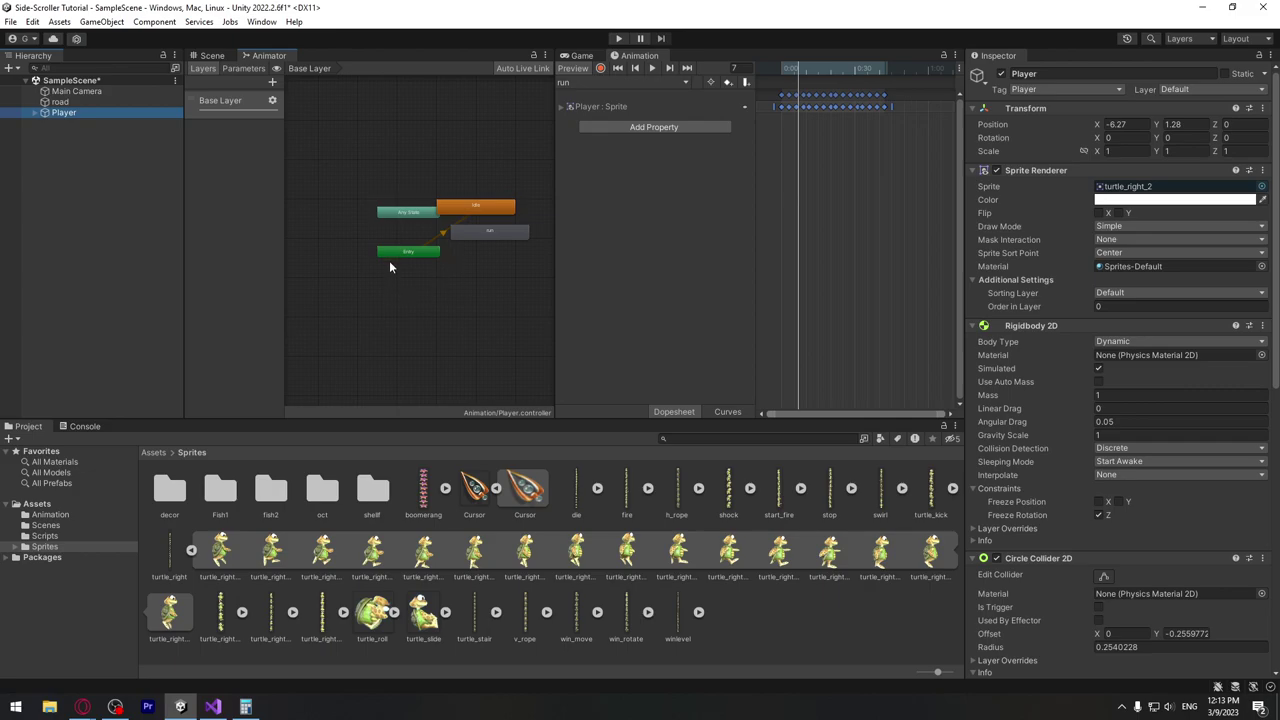
scroll(430, 264, up, 3)
click(470, 190)
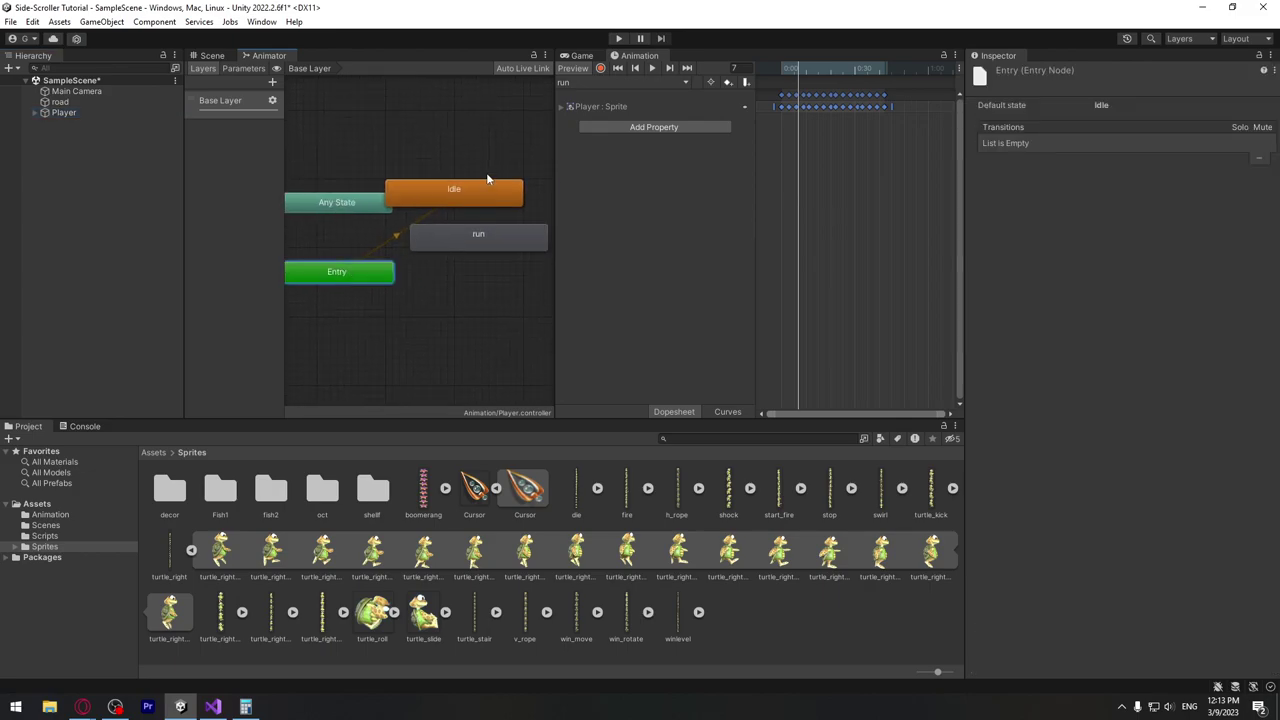
click(348, 280)
click(486, 190)
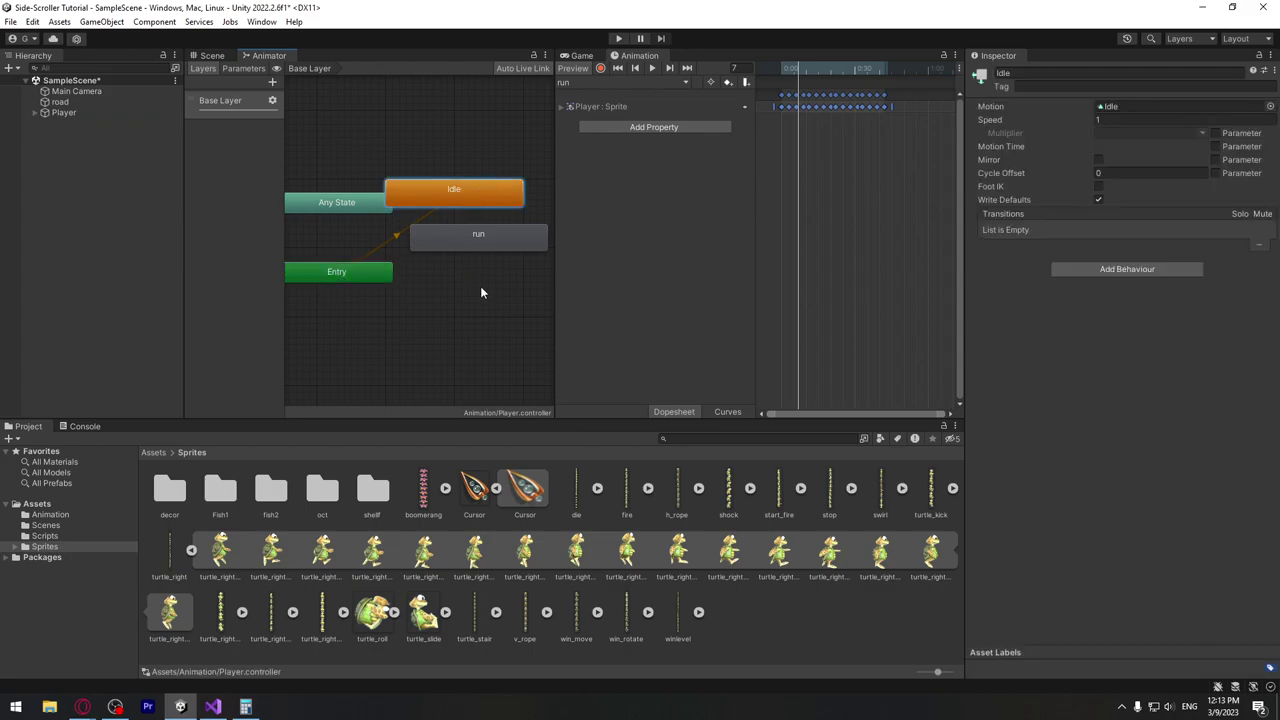
Move the run state away from Idle, placing it lower in the graph to leave room between the two
scroll(480, 284, down, 2)
click(450, 246)
drag(447, 252, 478, 306)
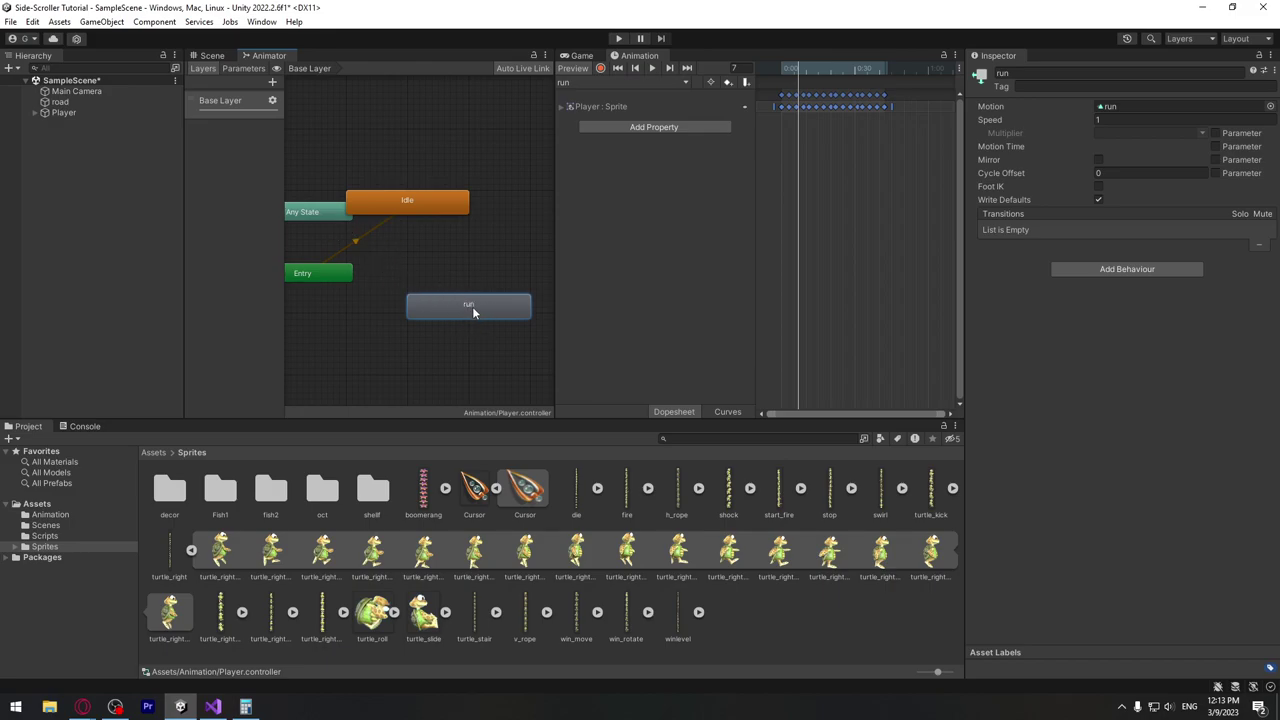
scroll(415, 274, up, 1)
middle_drag(418, 252, 447, 260)
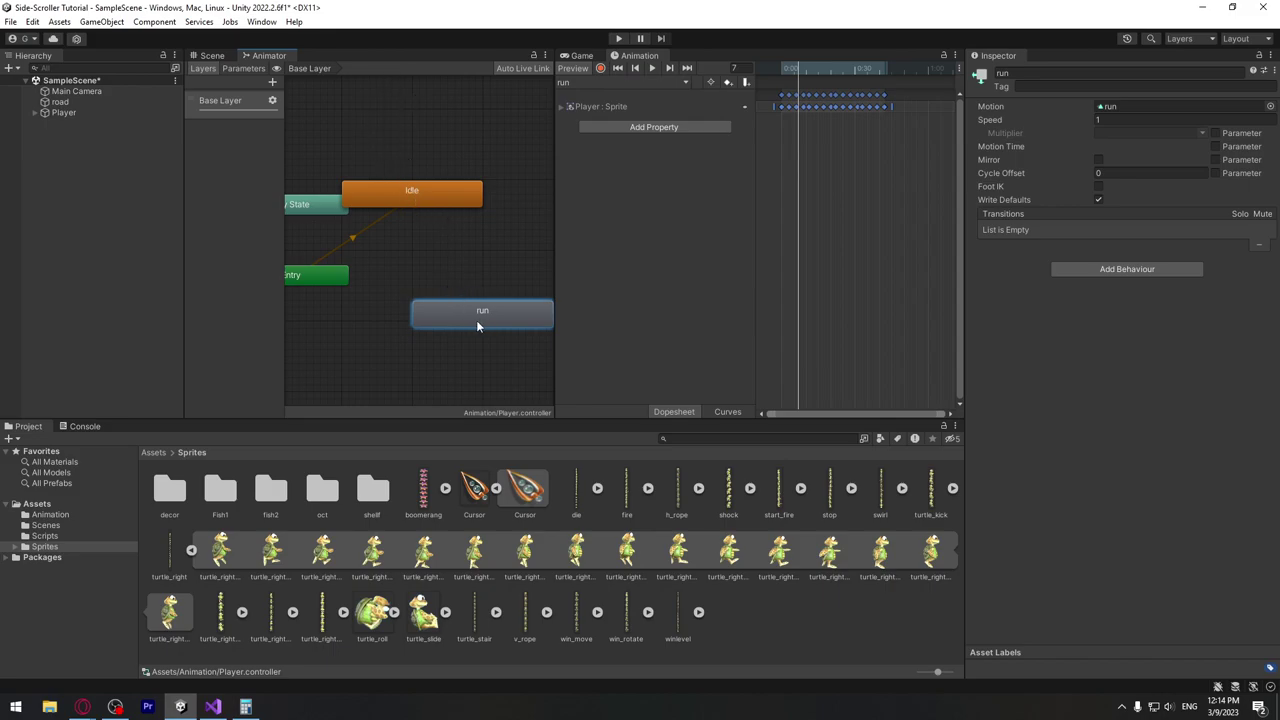
Make a transition from Idle to run and another from run back to Idle
right_click(455, 191)
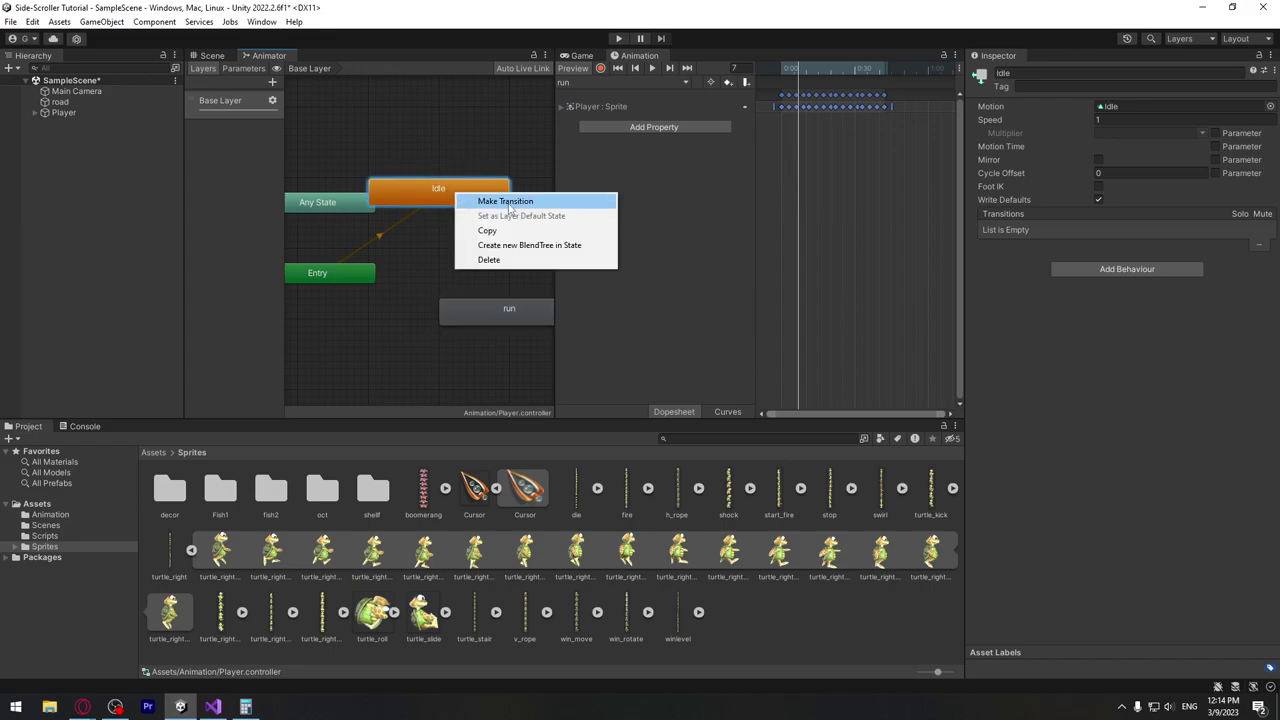
click(510, 202)
click(504, 310)
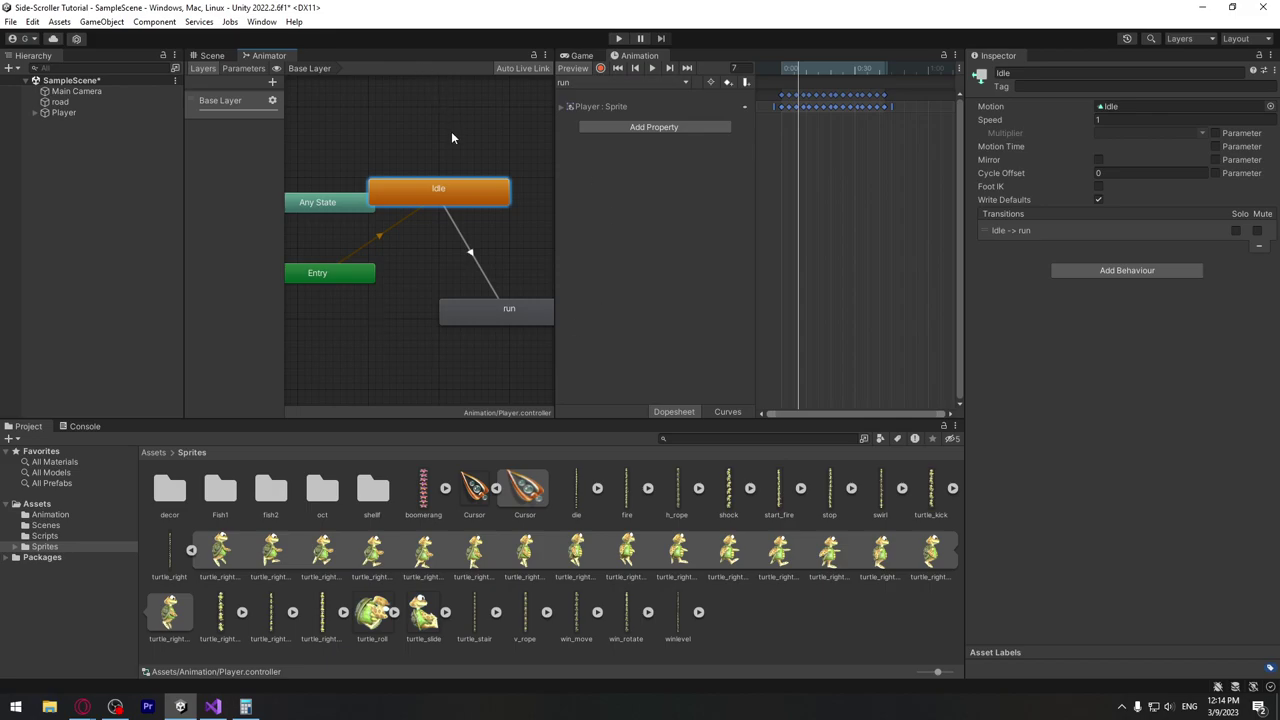
right_click(512, 314)
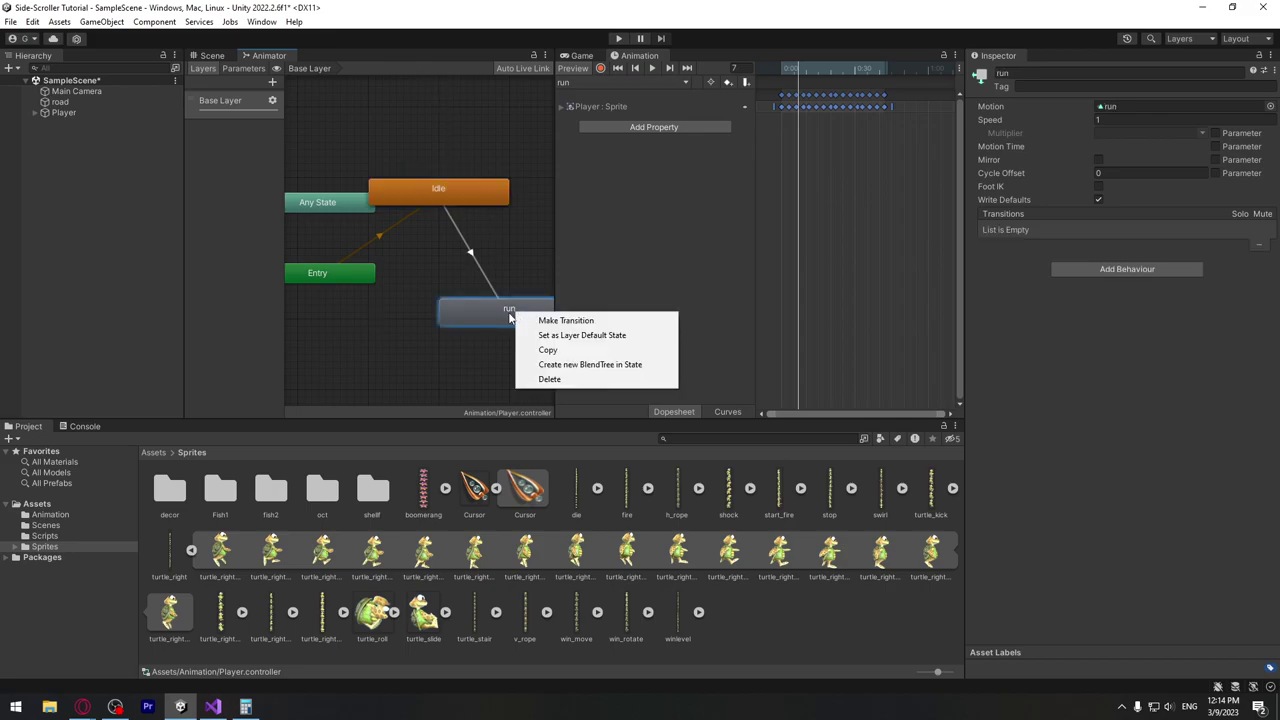
click(566, 320)
click(449, 187)
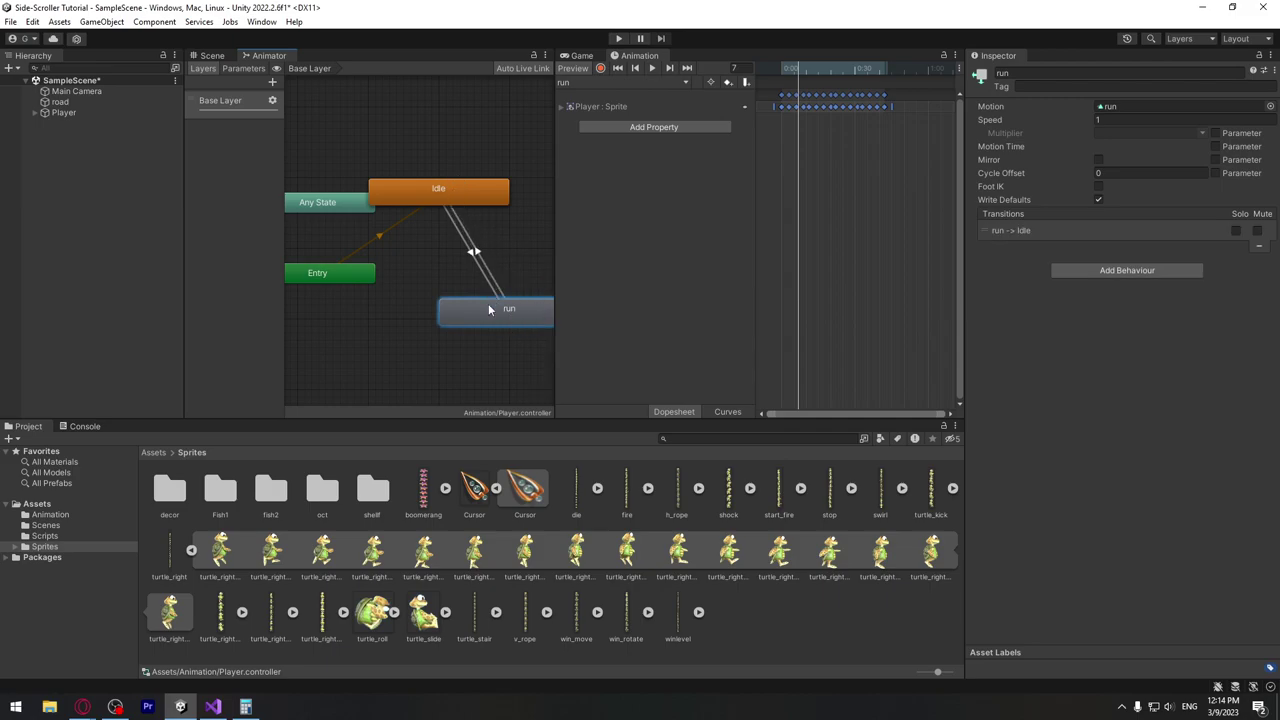
Disable Has Exit Time on both the Idle to run and the run to Idle transitions
click(470, 256)
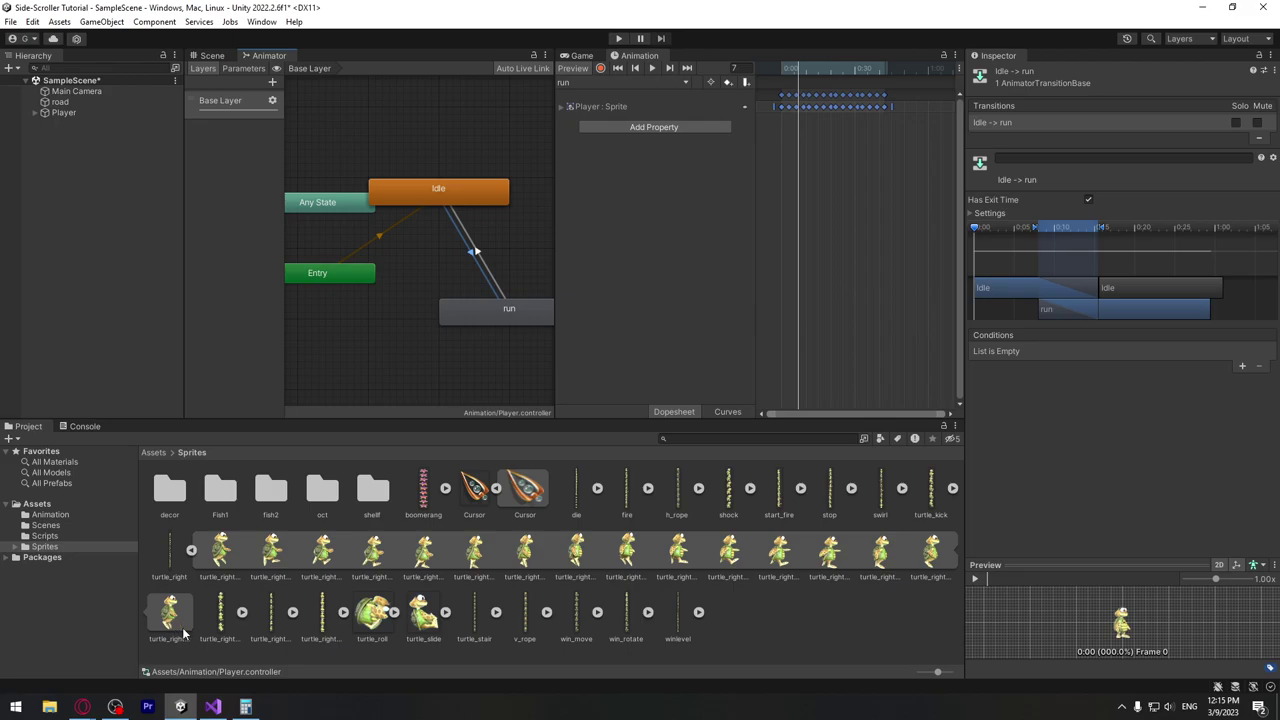
click(1088, 200)
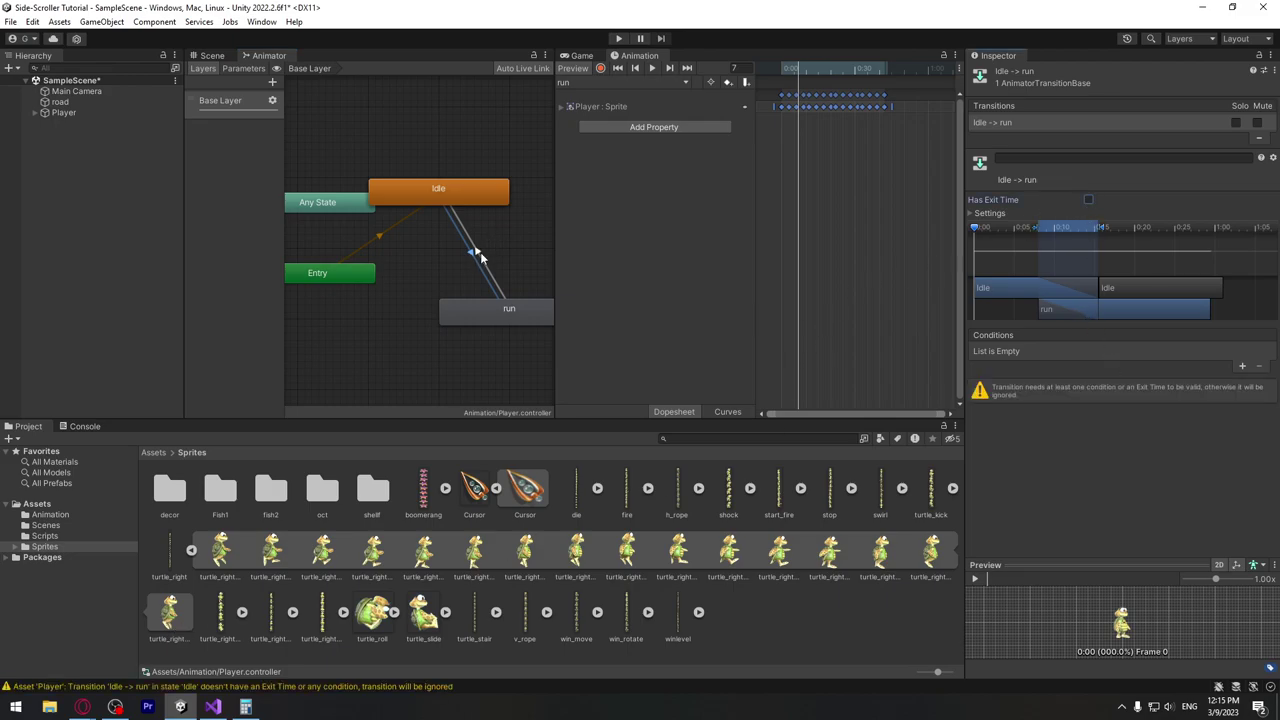
click(483, 258)
click(1088, 200)
click(487, 257)
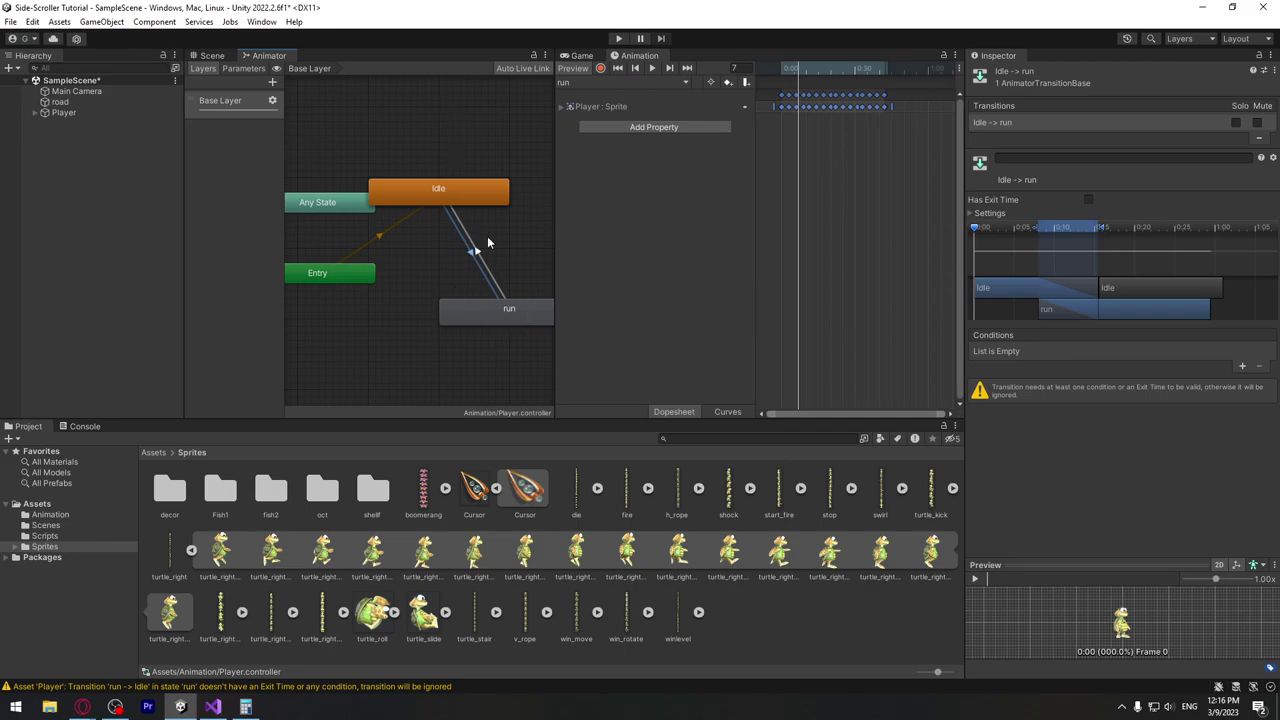
Add a Float parameter named Movement to the Player's animator controller
click(245, 69)
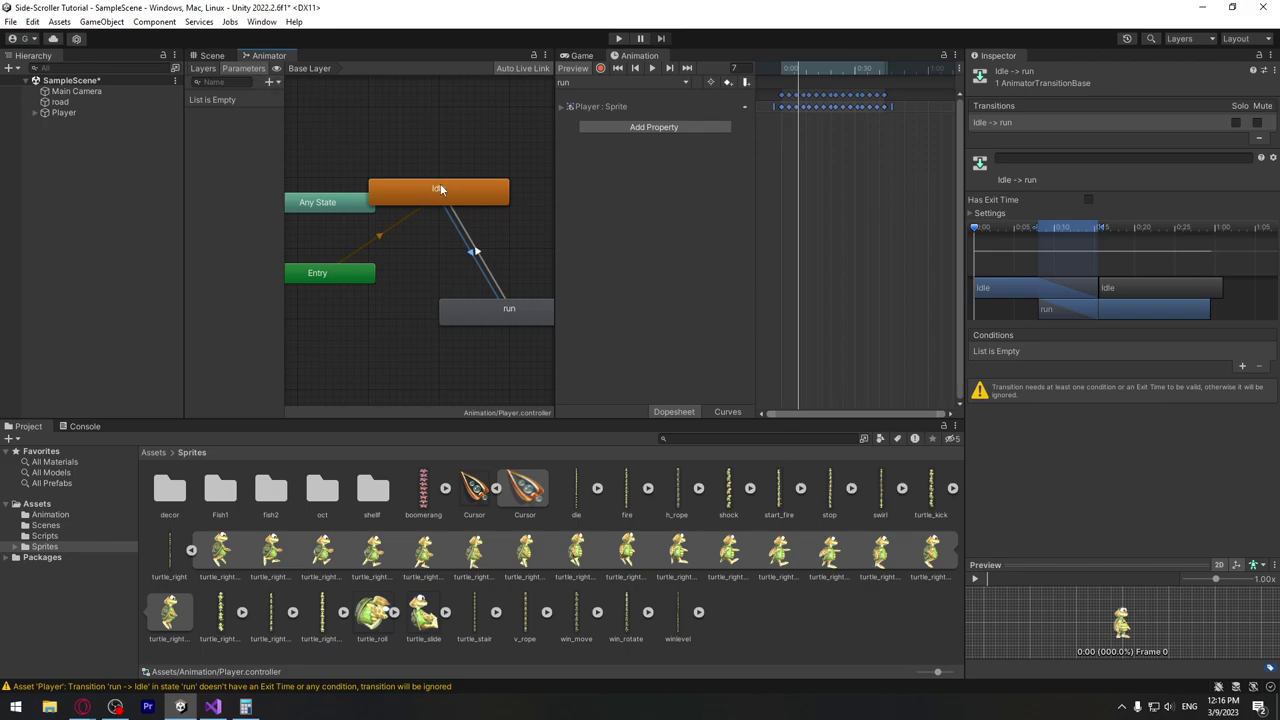
click(269, 82)
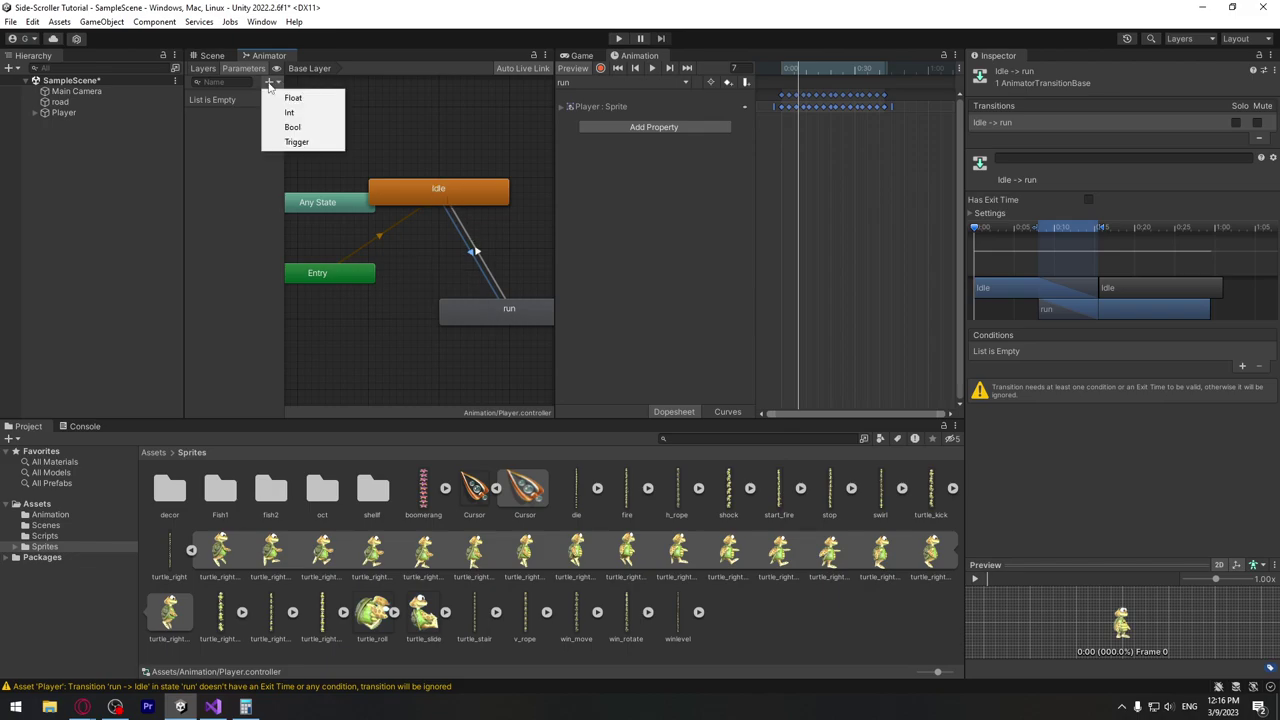
click(285, 97)
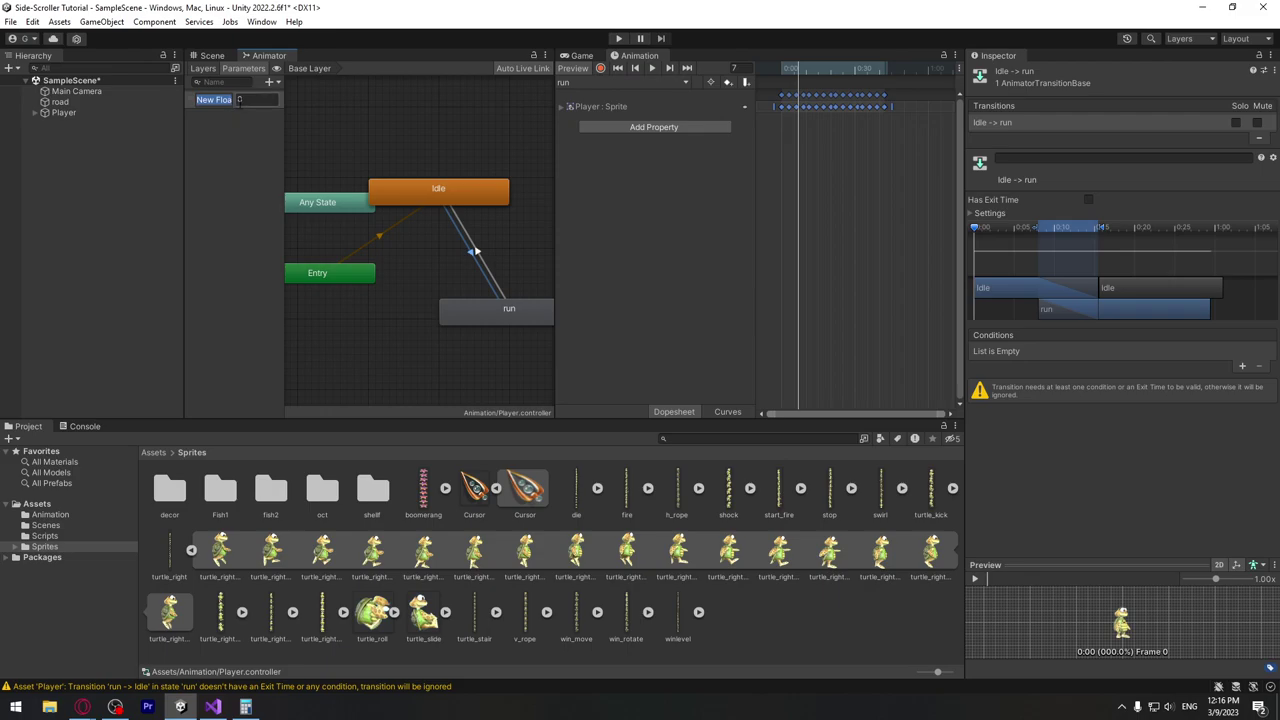
text(Movement)
click(244, 99)
click(224, 100)
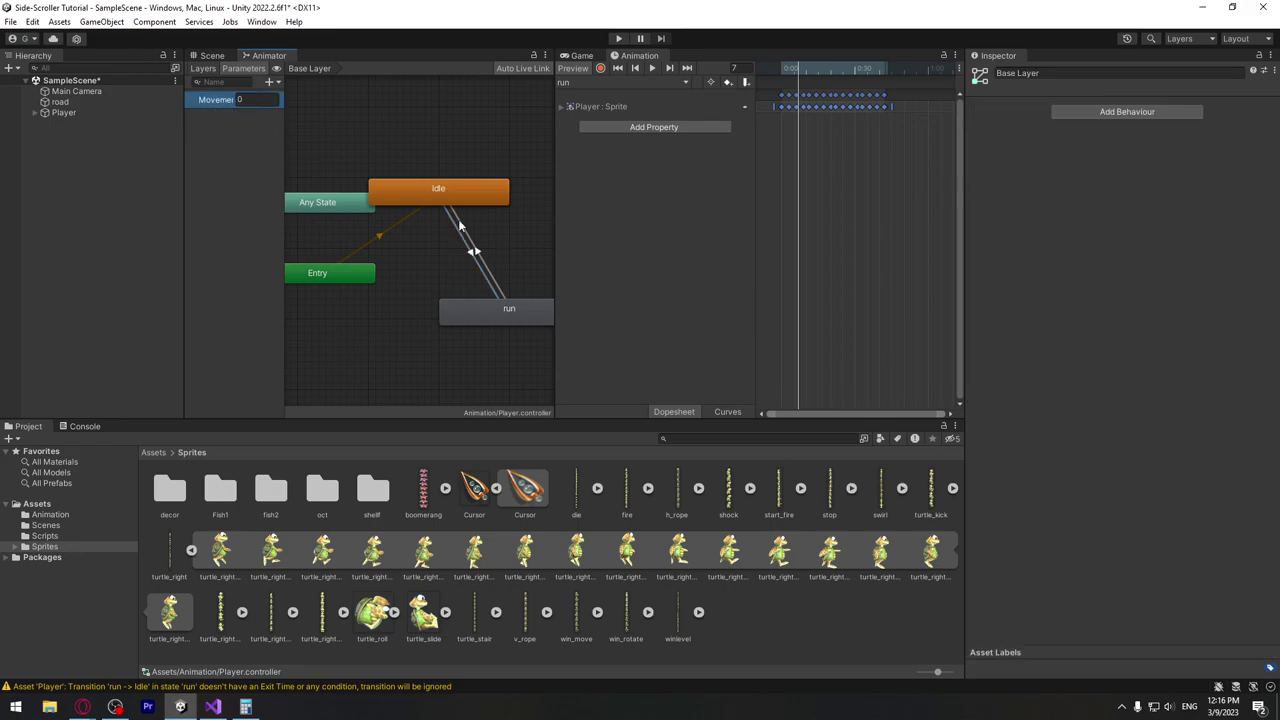
Add a condition to the Idle to run transition requiring Movement to be Greater than 0
click(479, 258)
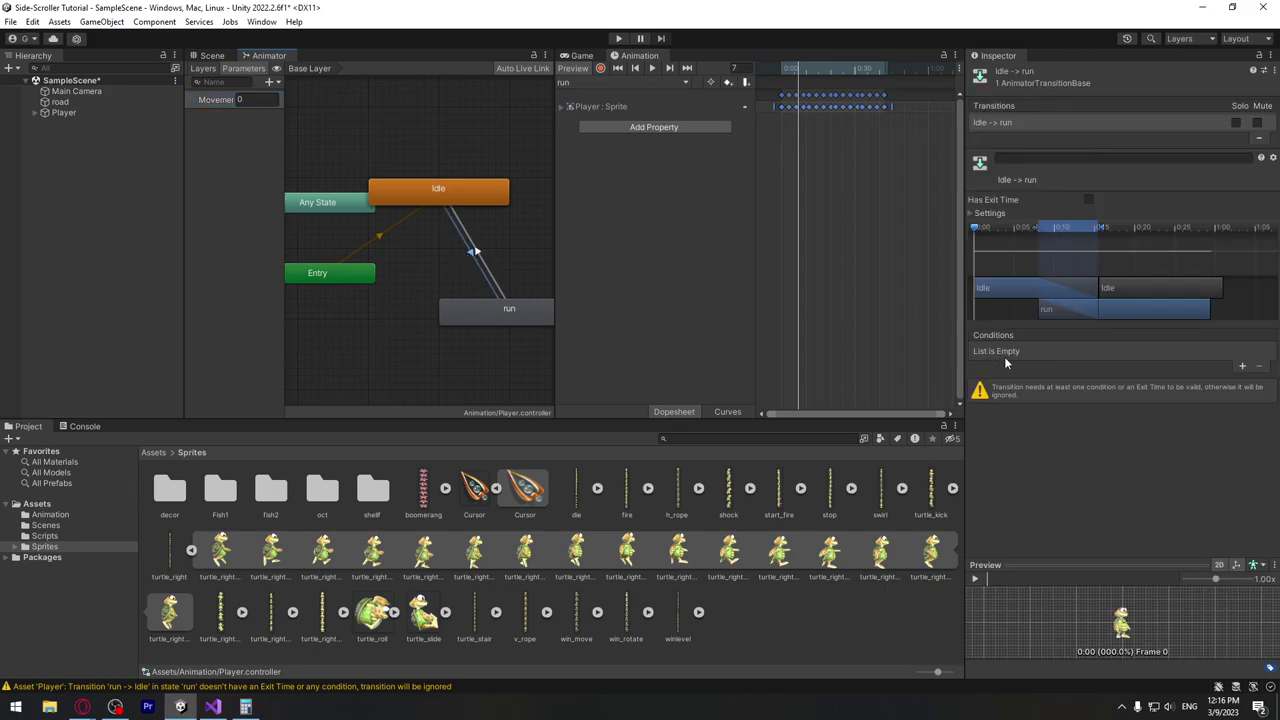
click(1242, 366)
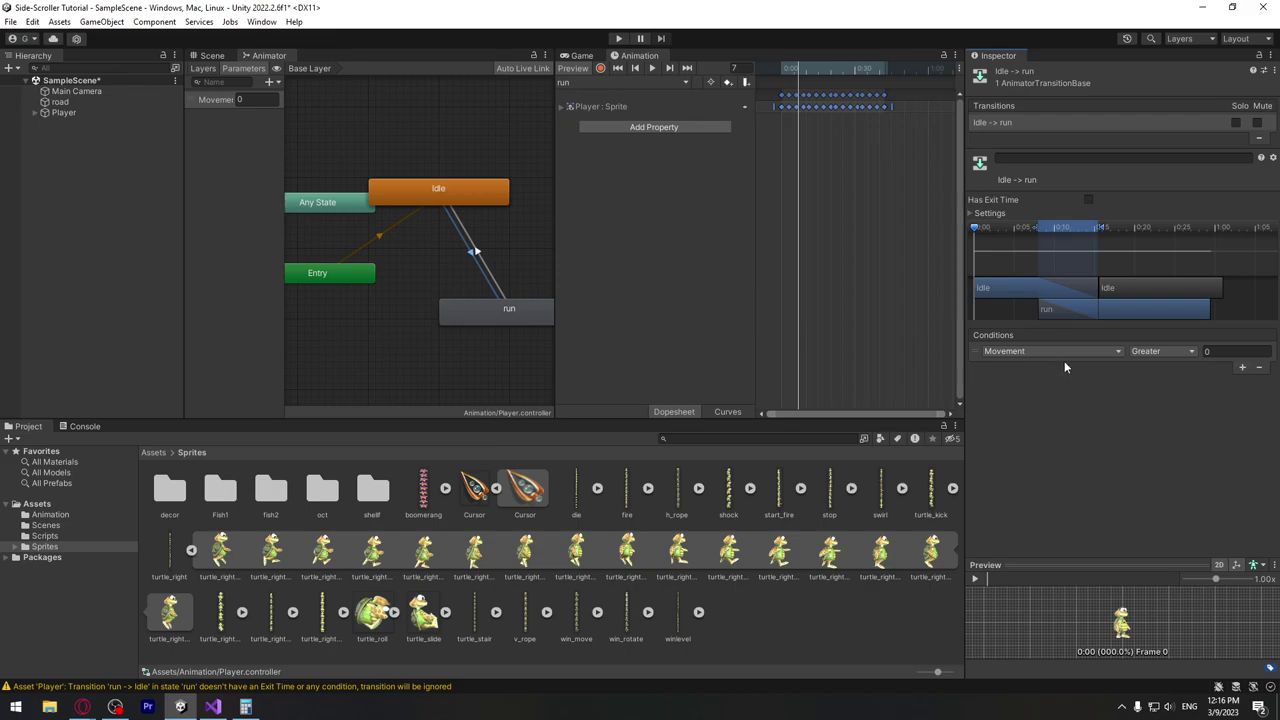
click(1040, 352)
click(1153, 364)
click(1203, 352)
click(213, 104)
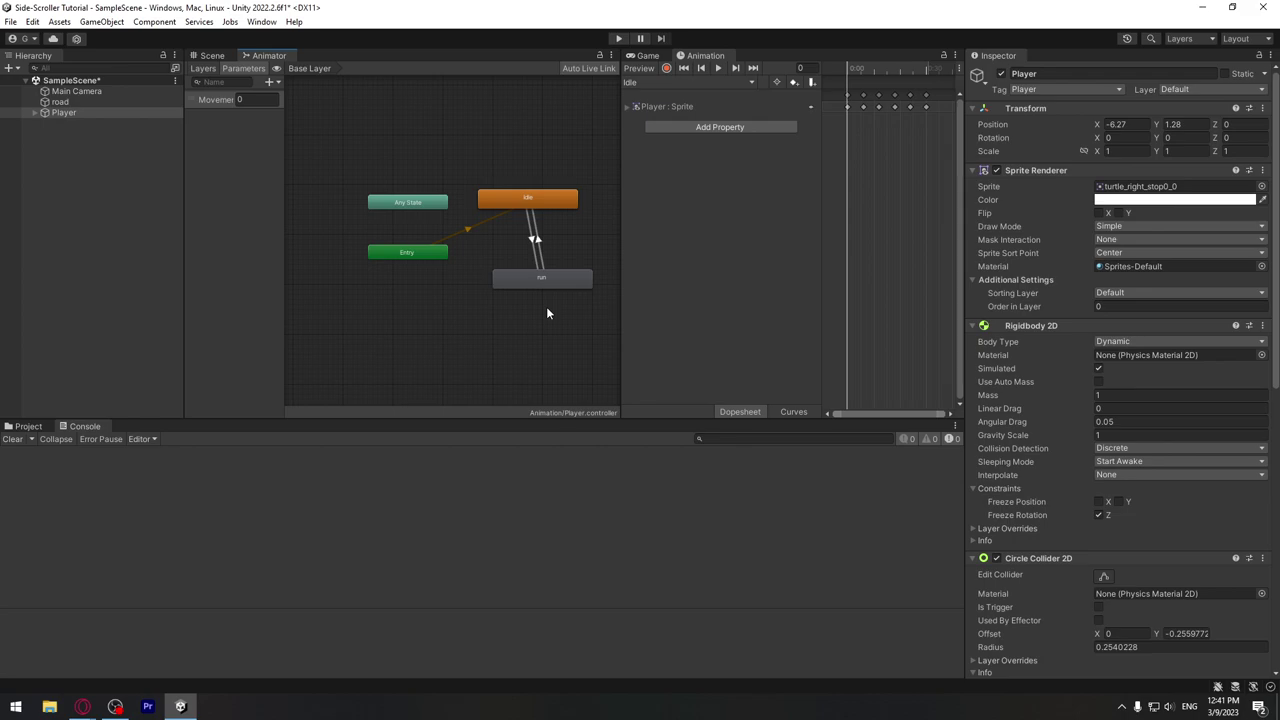
Review the run state's settings and the condition on the Idle to run transition
click(549, 306)
click(568, 280)
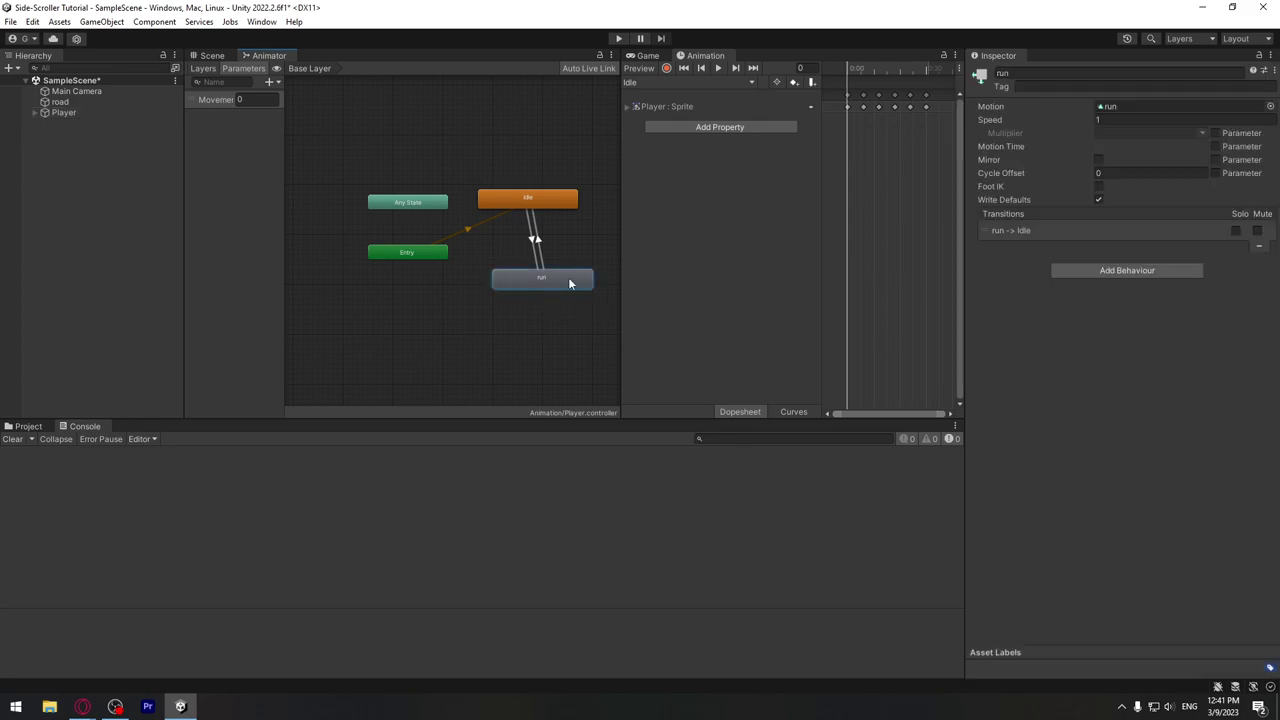
click(531, 240)
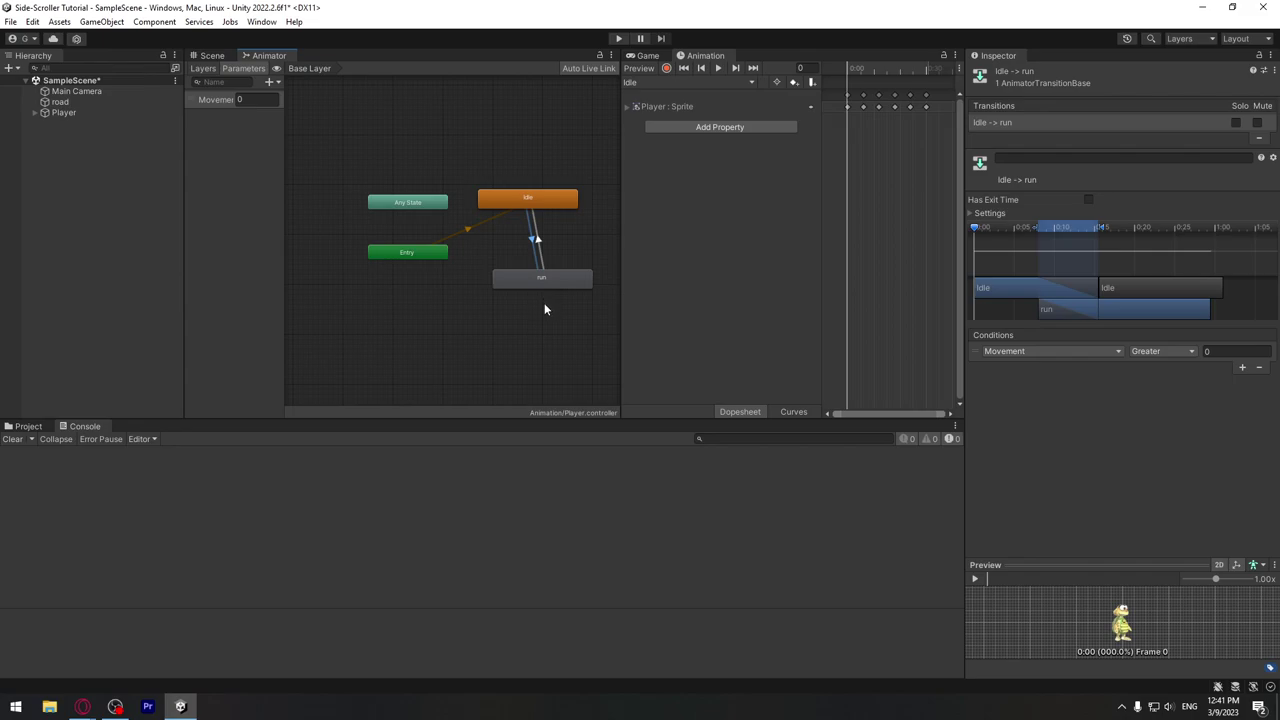